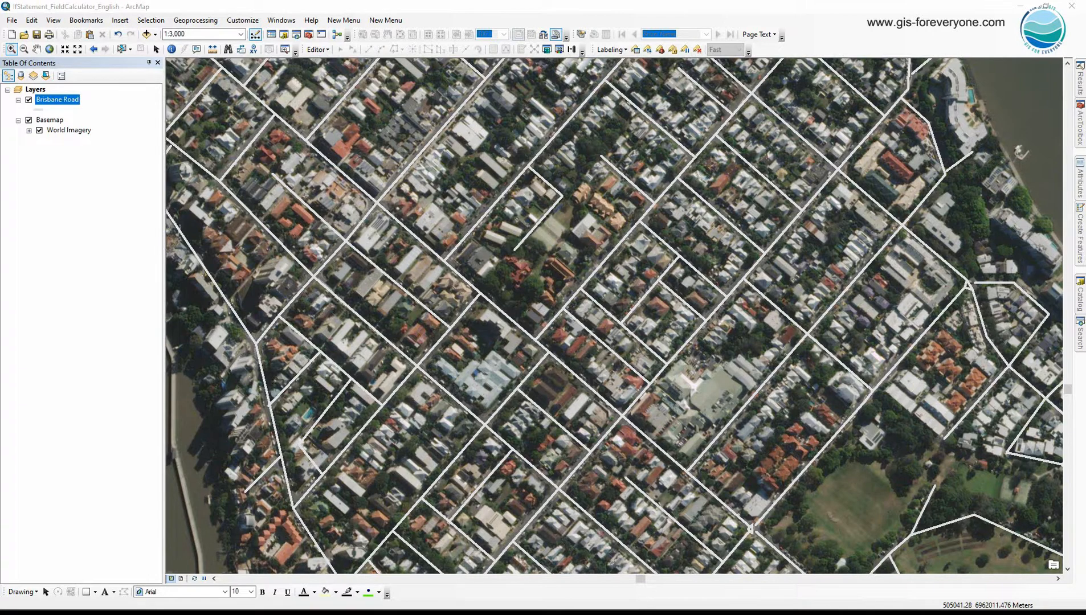
Open the attribute table of the Brisbane Road layer and highlight its ROUTE_TYPE field.
{"action": "right_click", "coordinate": [57, 100]}
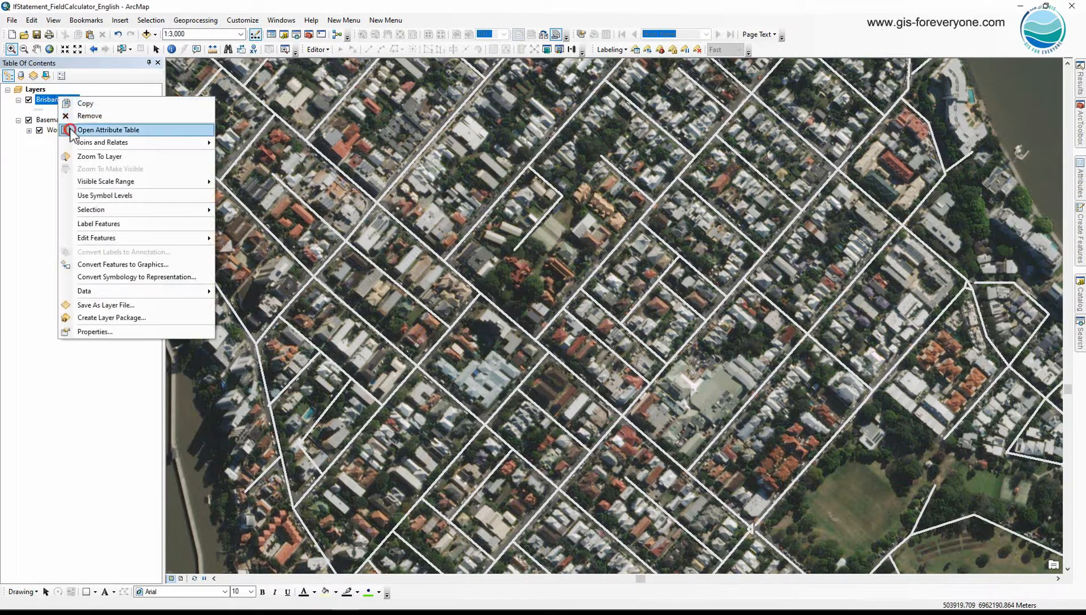
{"action": "left_click", "coordinate": [70, 131]}
{"action": "left_click", "coordinate": [527, 179]}
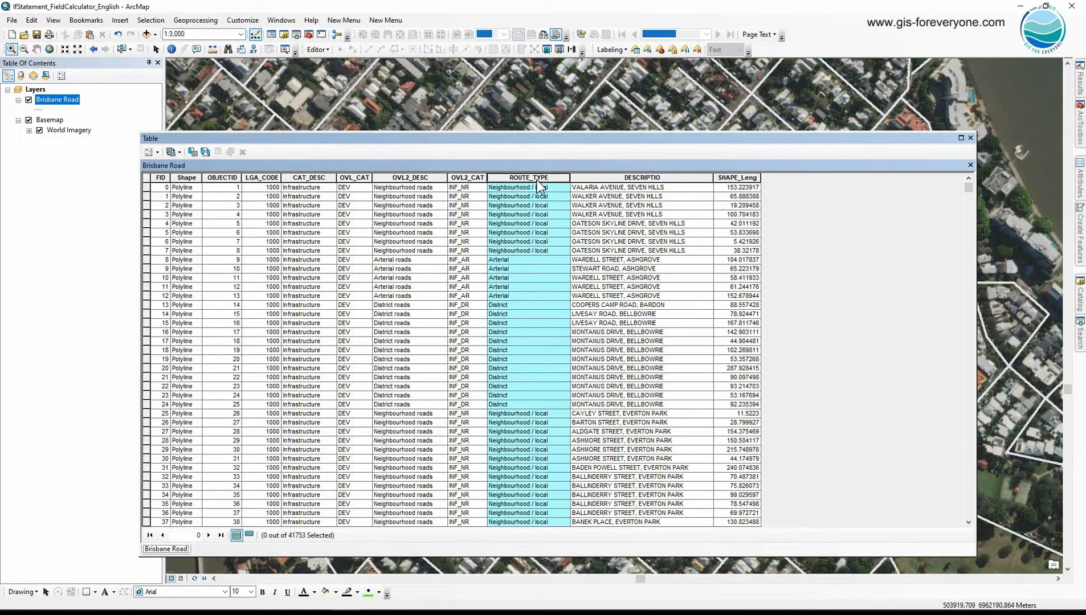
Add a Short Integer field named Road_Rank to the Brisbane Road table.
{"action": "left_click", "coordinate": [149, 152]}
{"action": "left_click", "coordinate": [181, 215]}
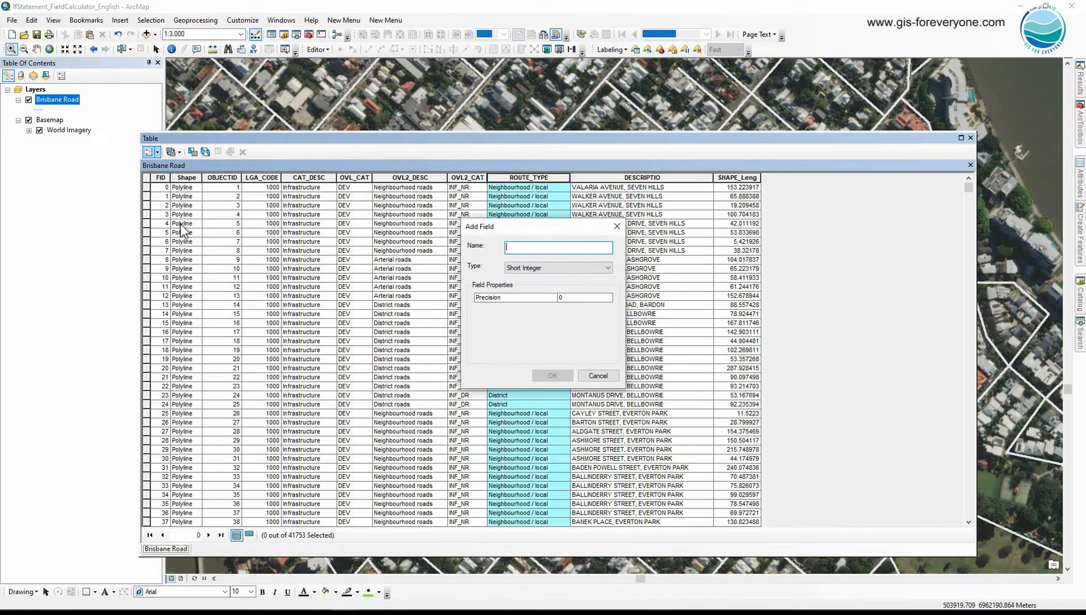
{"action": "type", "text": "Road_R"}
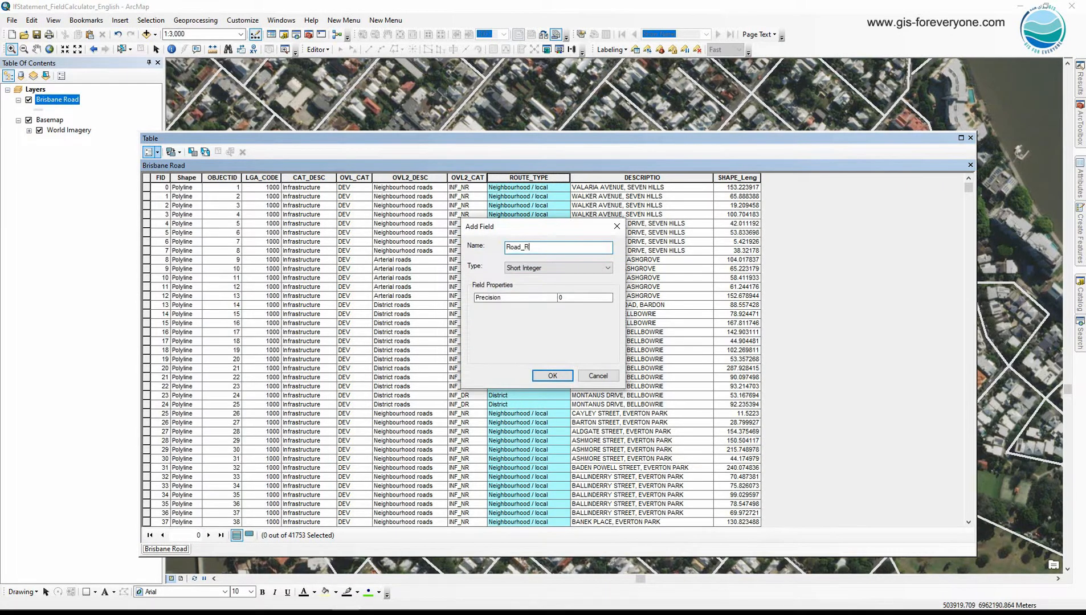
{"action": "type", "text": "ank"}
{"action": "left_click", "coordinate": [548, 376]}
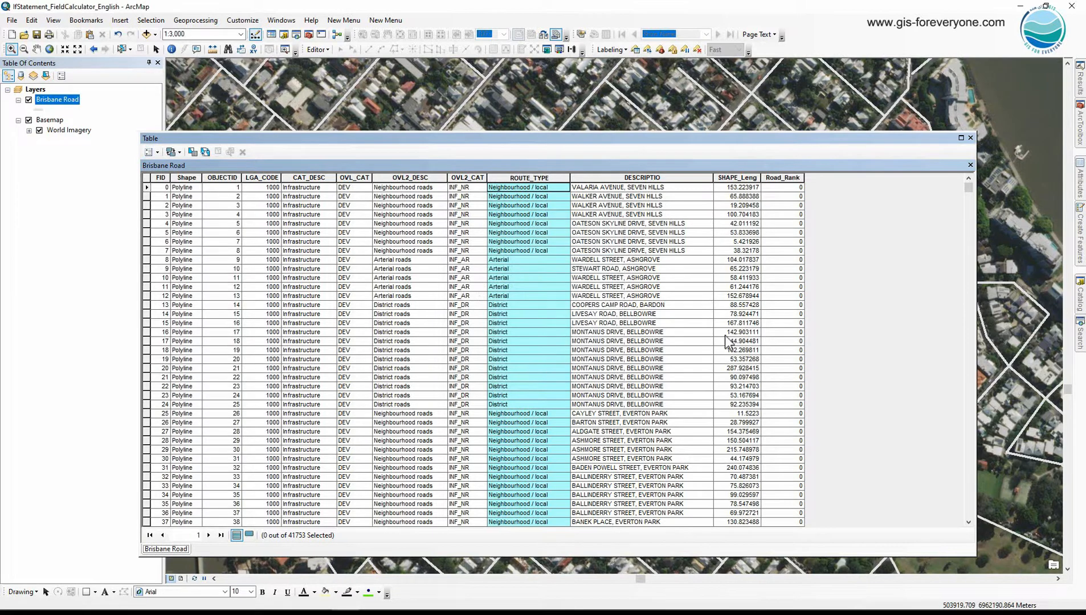
Examine the ROUTE_TYPE and Road_Rank fields for sample Arterial, District and Neighbourhood / local records, and clear the record selection.
{"action": "left_click", "coordinate": [790, 178]}
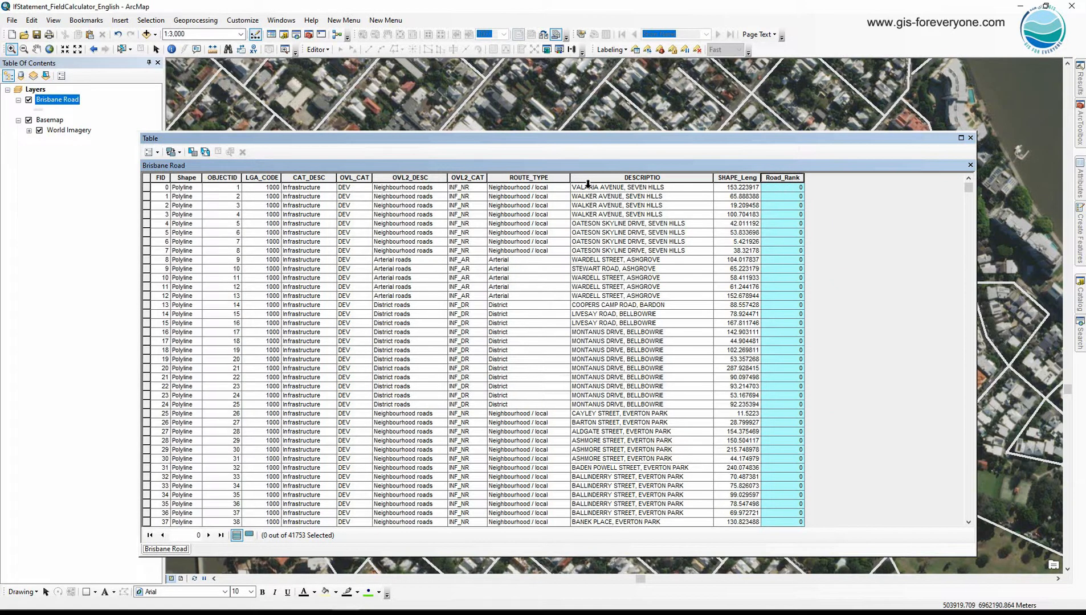
{"action": "left_click", "coordinate": [548, 178]}
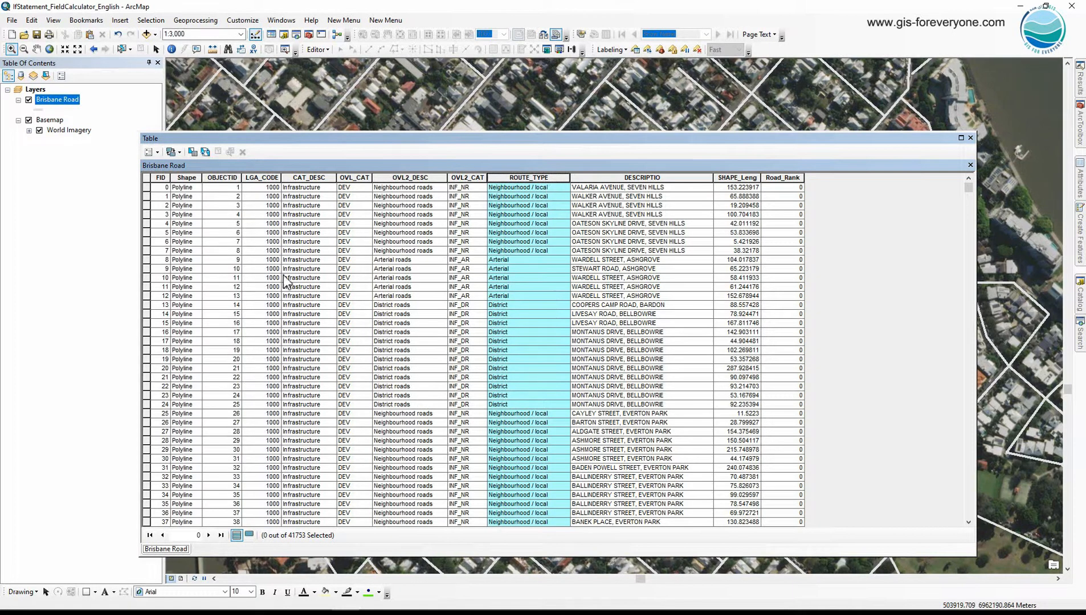
{"action": "left_click_drag", "start_coordinate": [147, 259], "coordinate": [147, 296]}
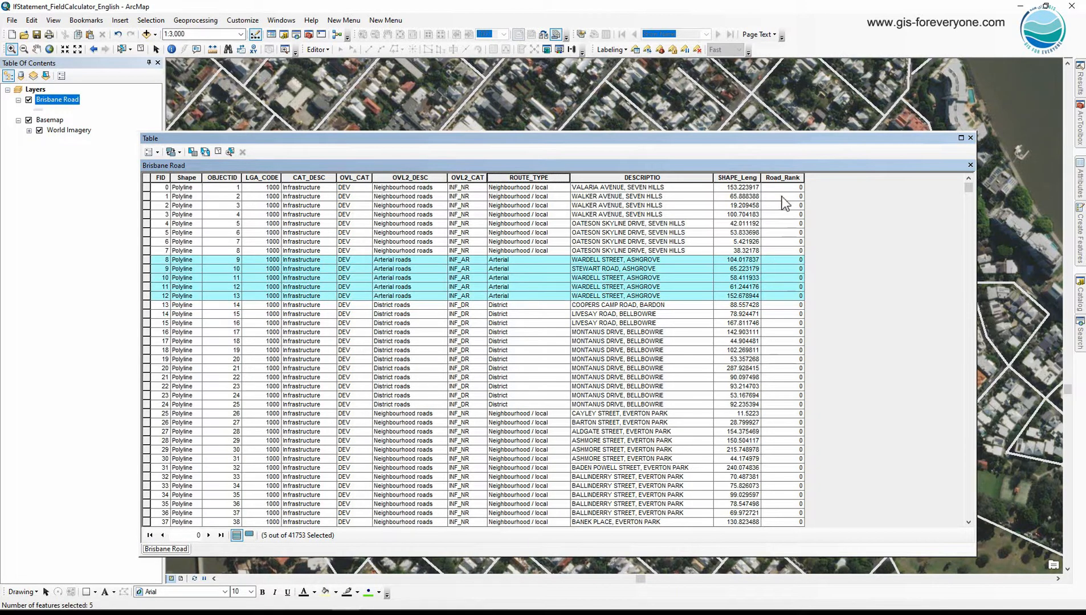
{"action": "left_click", "coordinate": [782, 177]}
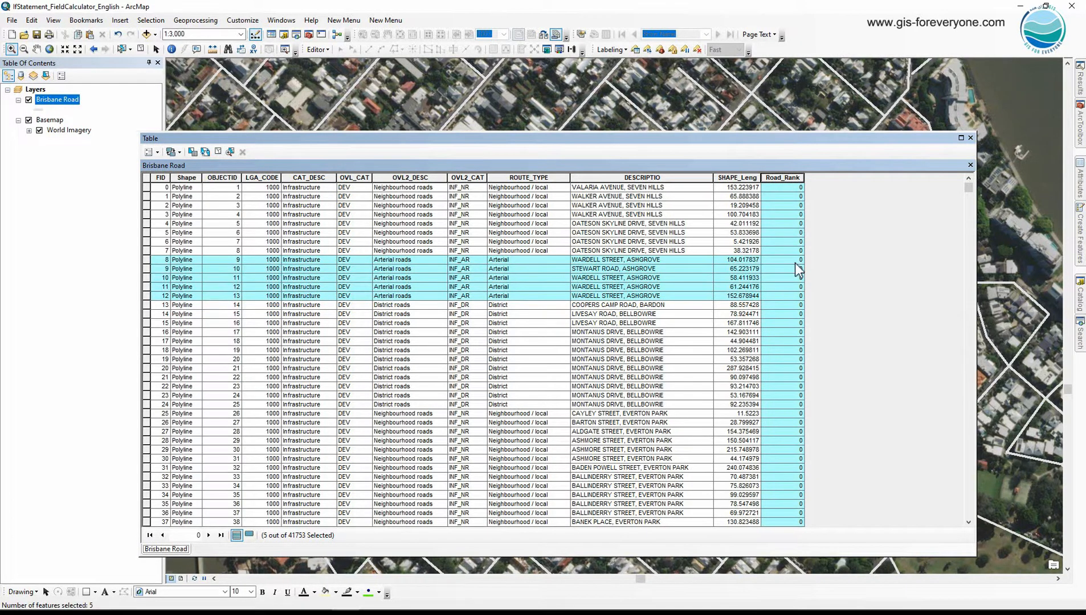
{"action": "left_click_drag", "start_coordinate": [146, 306], "coordinate": [161, 408]}
{"action": "left_click", "coordinate": [785, 178]}
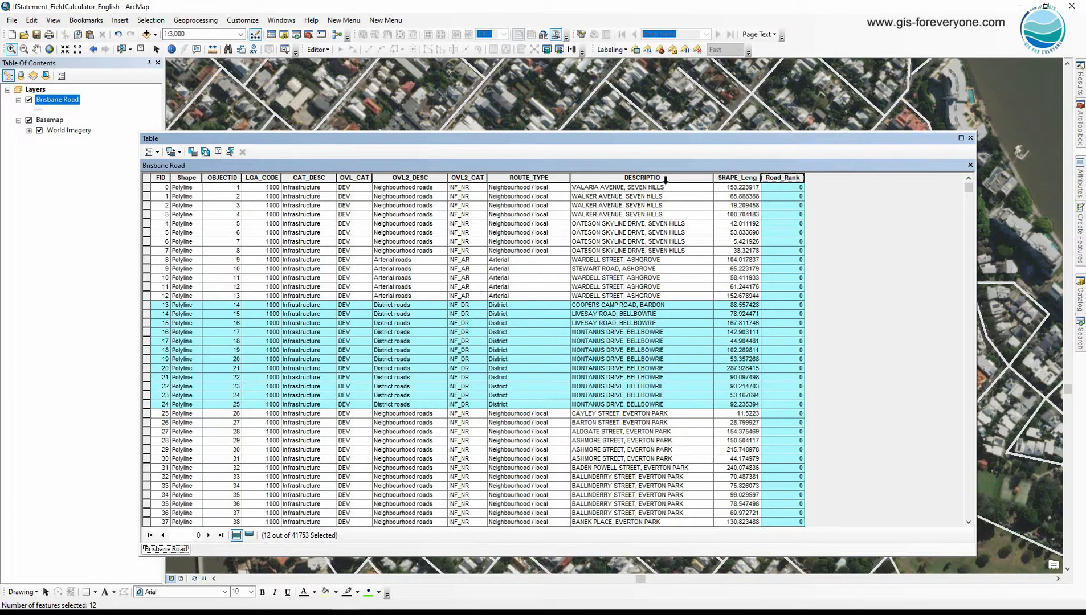
{"action": "left_click", "coordinate": [146, 188]}
{"action": "left_click_drag", "start_coordinate": [146, 194], "coordinate": [153, 258]}
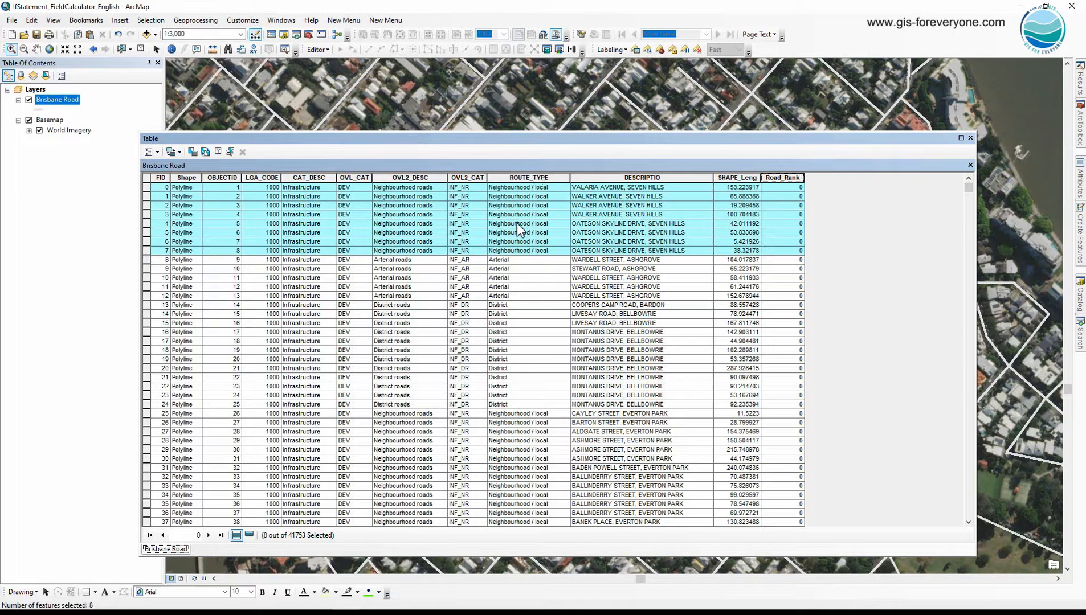
{"action": "left_click", "coordinate": [790, 178]}
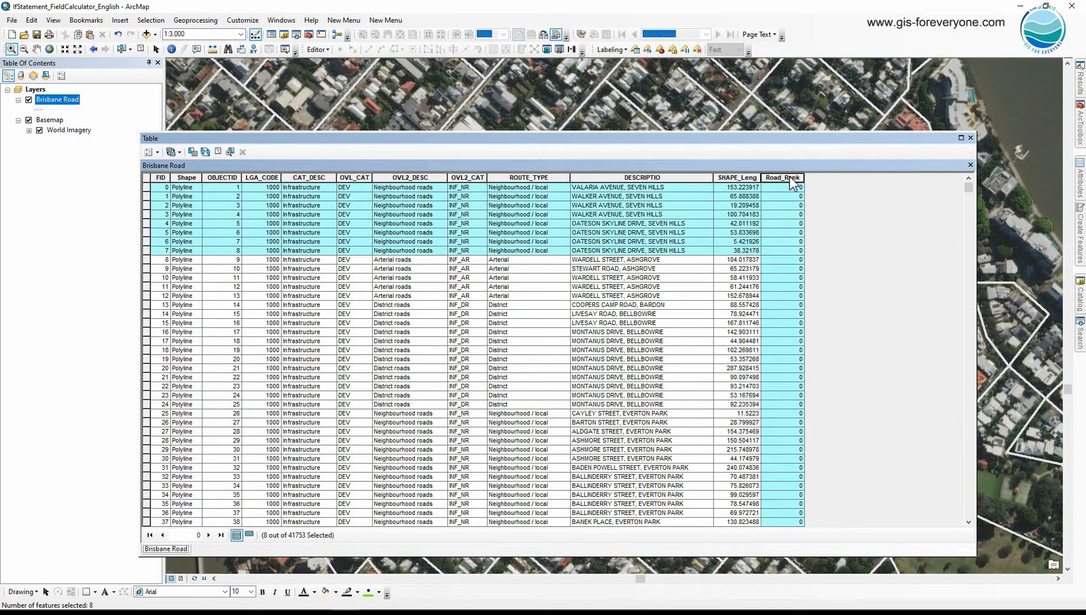
{"action": "left_click_drag", "start_coordinate": [147, 260], "coordinate": [147, 296]}
{"action": "left_click", "coordinate": [527, 178]}
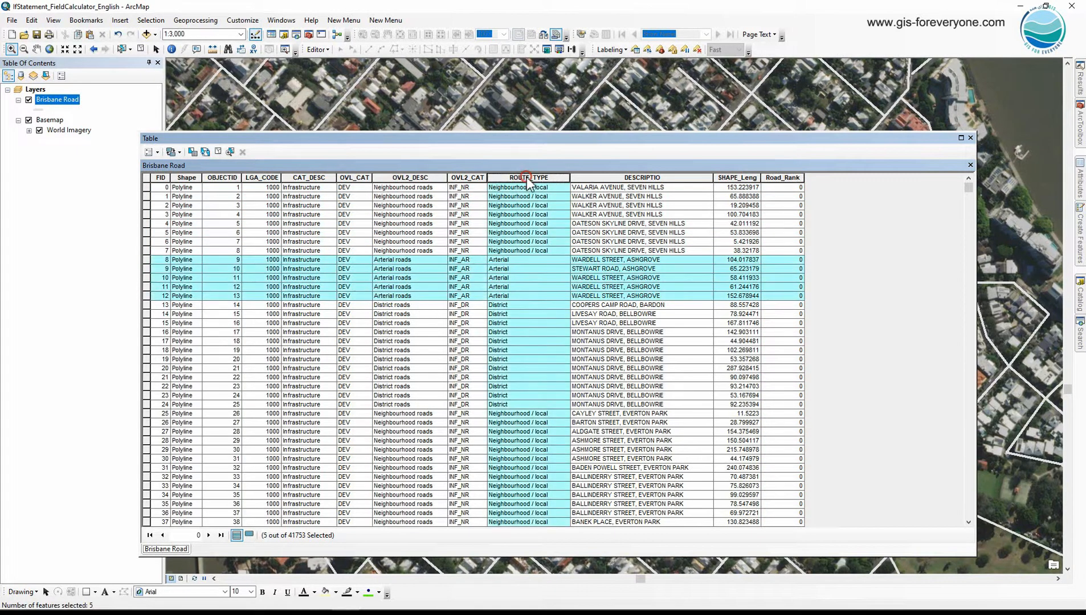
{"action": "left_click", "coordinate": [782, 178]}
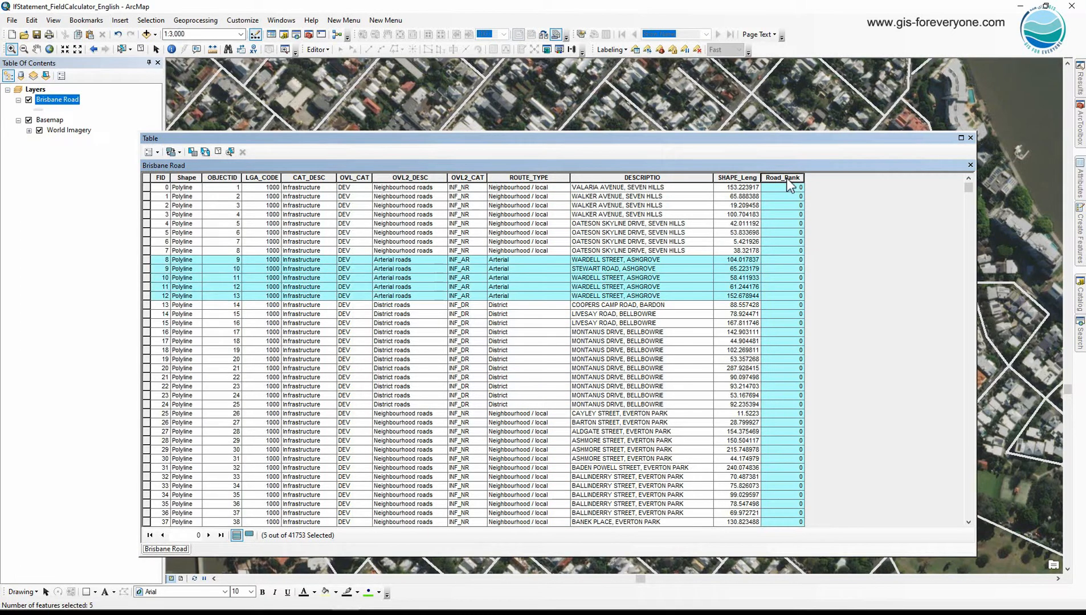
{"action": "left_click", "coordinate": [549, 180]}
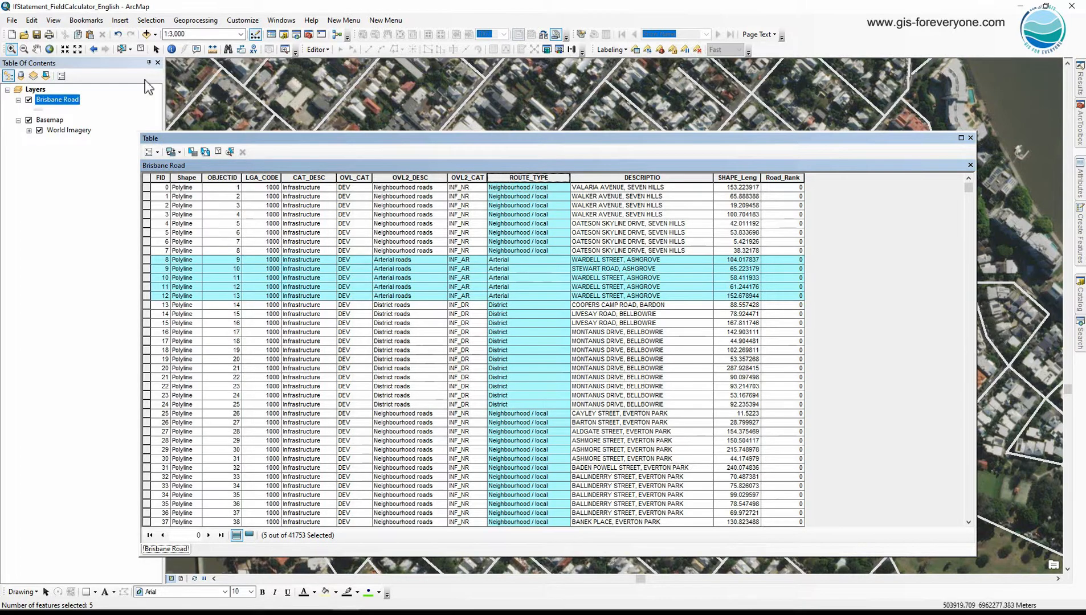
{"action": "left_click", "coordinate": [141, 49]}
Open the Field Calculator for Road_Rank with the Python parser, show the codeblock and empty the default expression.
{"action": "left_click", "coordinate": [792, 178]}
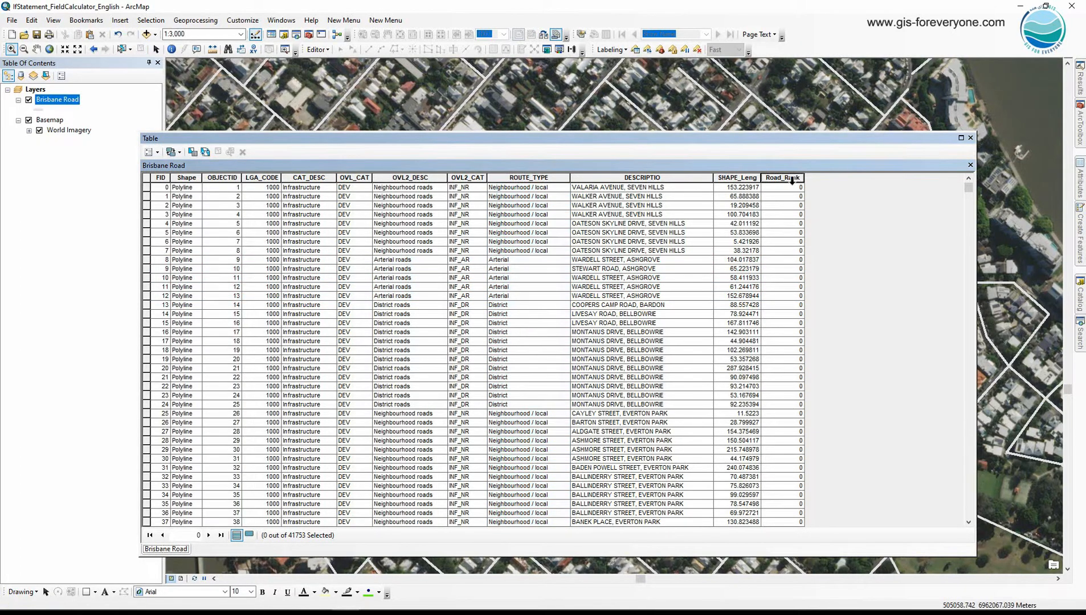
{"action": "right_click", "coordinate": [791, 180]}
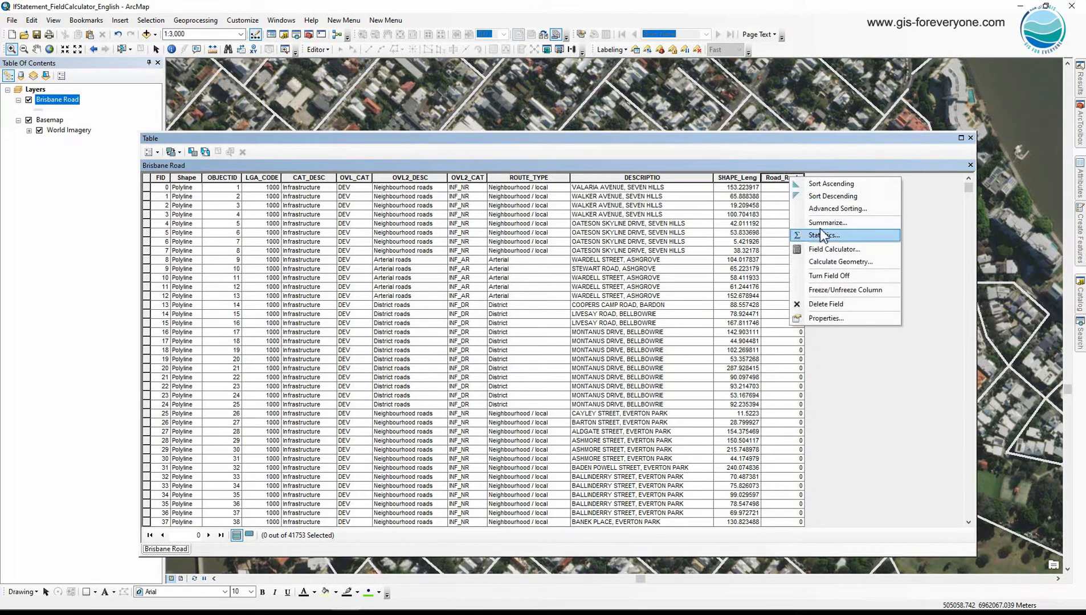
{"action": "left_click", "coordinate": [821, 247]}
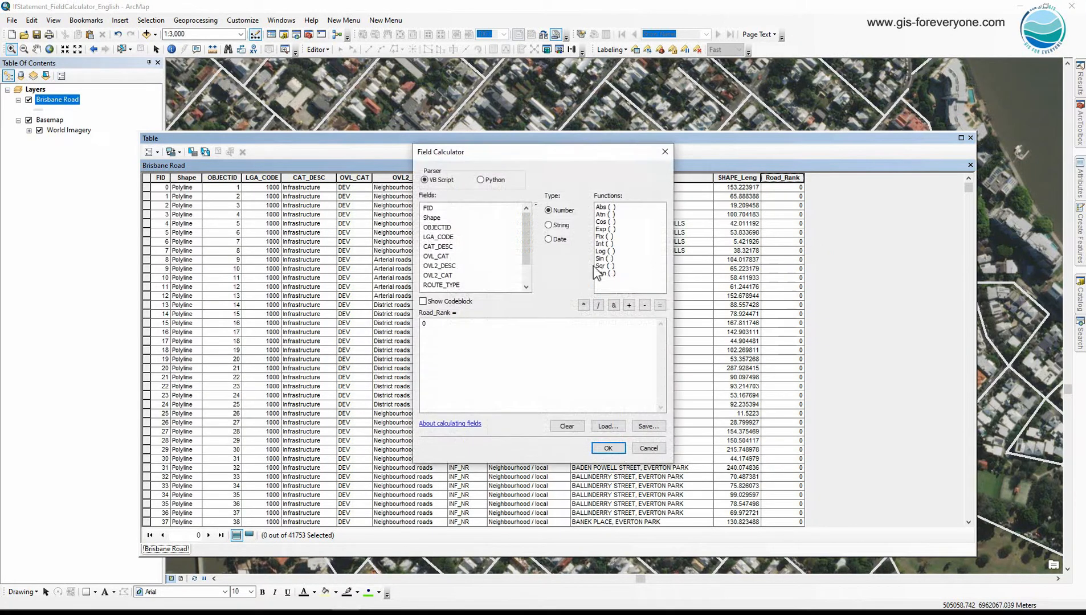
{"action": "left_click", "coordinate": [483, 181]}
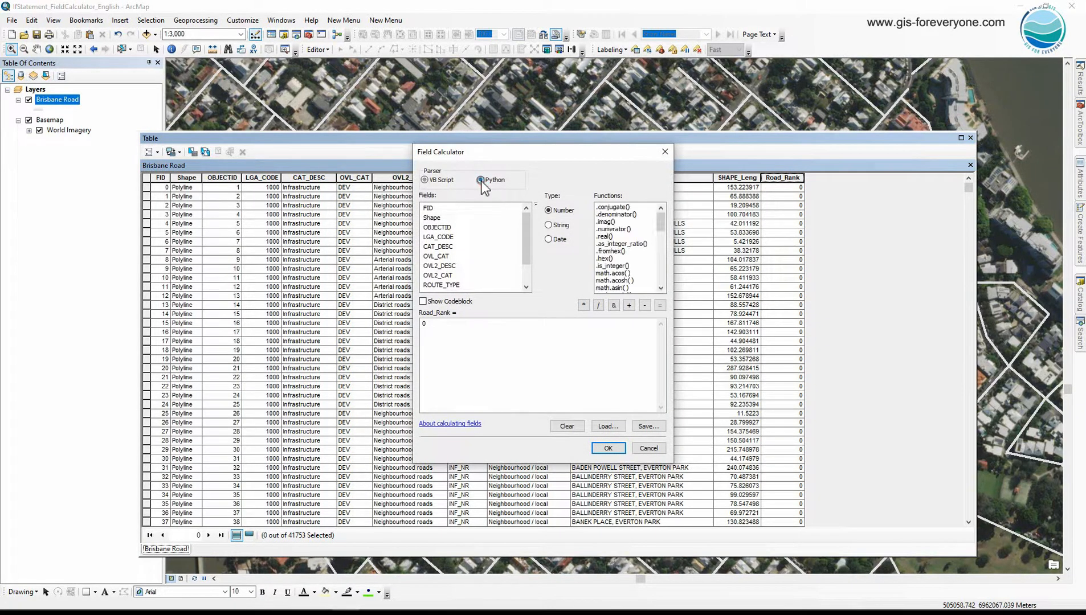
{"action": "left_click", "coordinate": [448, 302]}
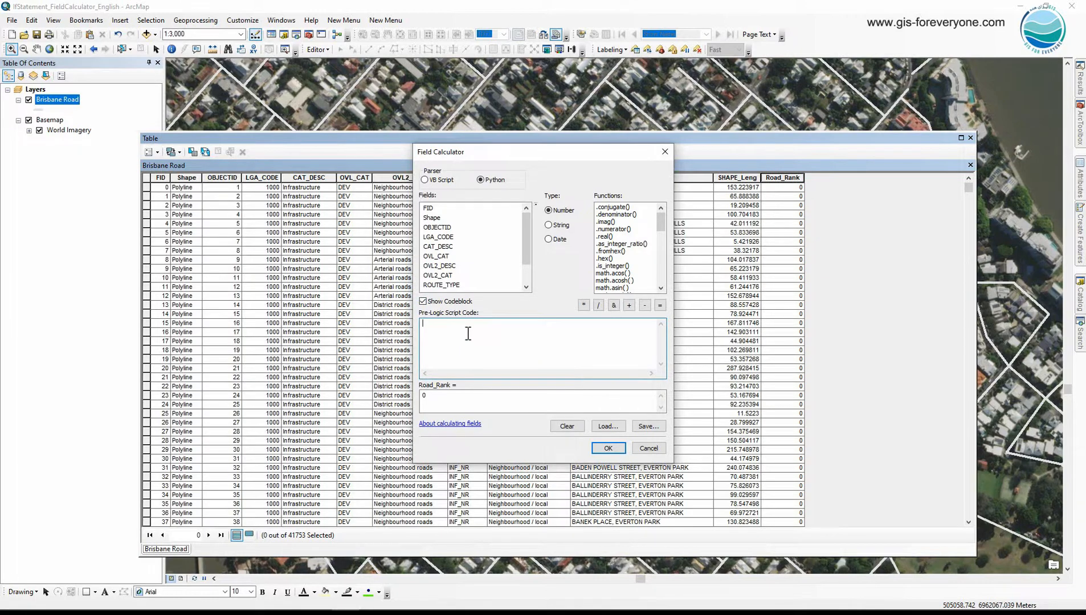
{"action": "left_click", "coordinate": [455, 397]}
{"action": "key", "text": "BackSpace"}
Define a function road_rank(x) in the pre-logic script code that returns 1 if x == "Arterial".
{"action": "left_click", "coordinate": [447, 326]}
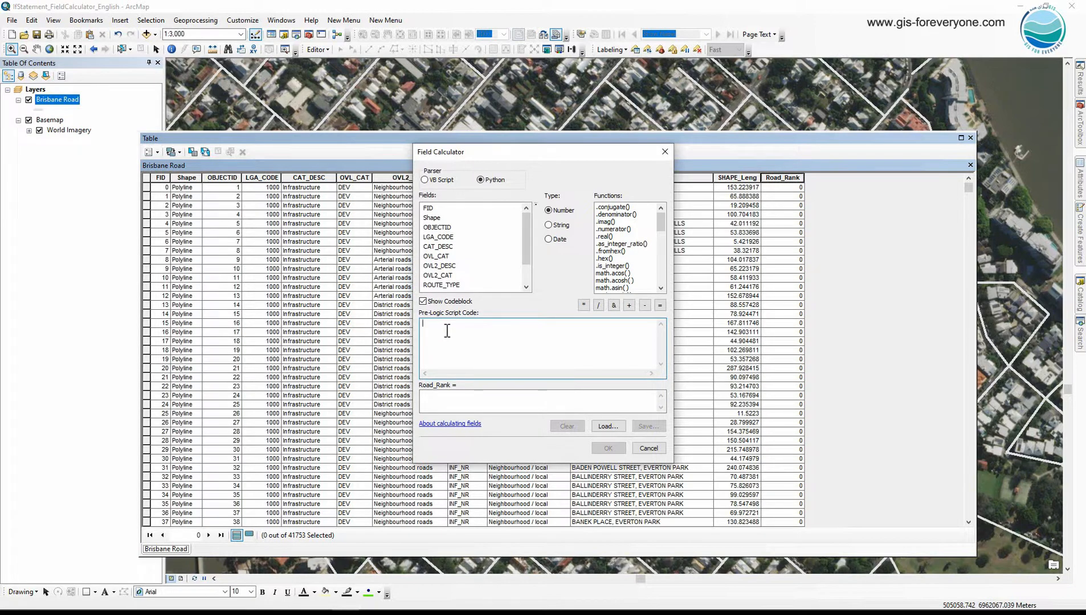
{"action": "type", "text": "def"}
{"action": "type", "text": " road_ra"}
{"action": "type", "text": "nk("}
{"action": "type", "text": "x"}
{"action": "type", "text": ")"}
{"action": "type", "text": "if x =="}
{"action": "type", "text": " \"Arteria"}
{"action": "type", "text": "return 1   "}
{"action": "type", "text": "elif x =="}
{"action": "type", "text": " \"Dis"}
{"action": "type", "text": "trict\": "}
{"action": "type", "text": "    return 2"}
Extend the function with an elif branch returning 2 for "District" and an else branch returning 3.
{"action": "type", "text": "else:"}
{"action": "key", "text": "Return"}
{"action": "type", "text": "retur"}
{"action": "type", "text": "n "}
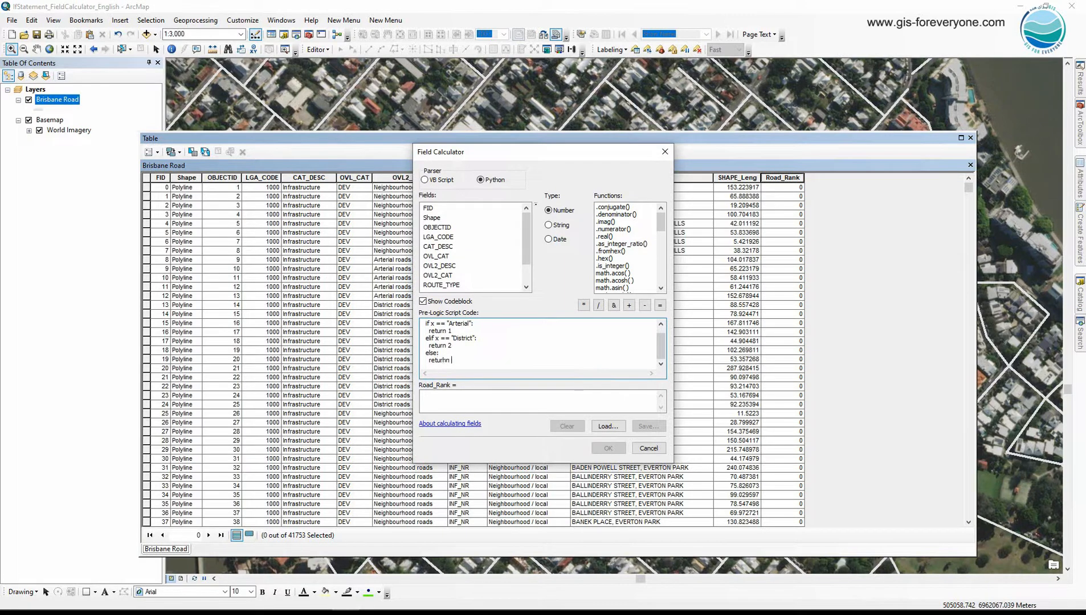
{"action": "type", "text": "3"}
Begin the Road_Rank expression with the function call road_rank(.
{"action": "left_click", "coordinate": [475, 401]}
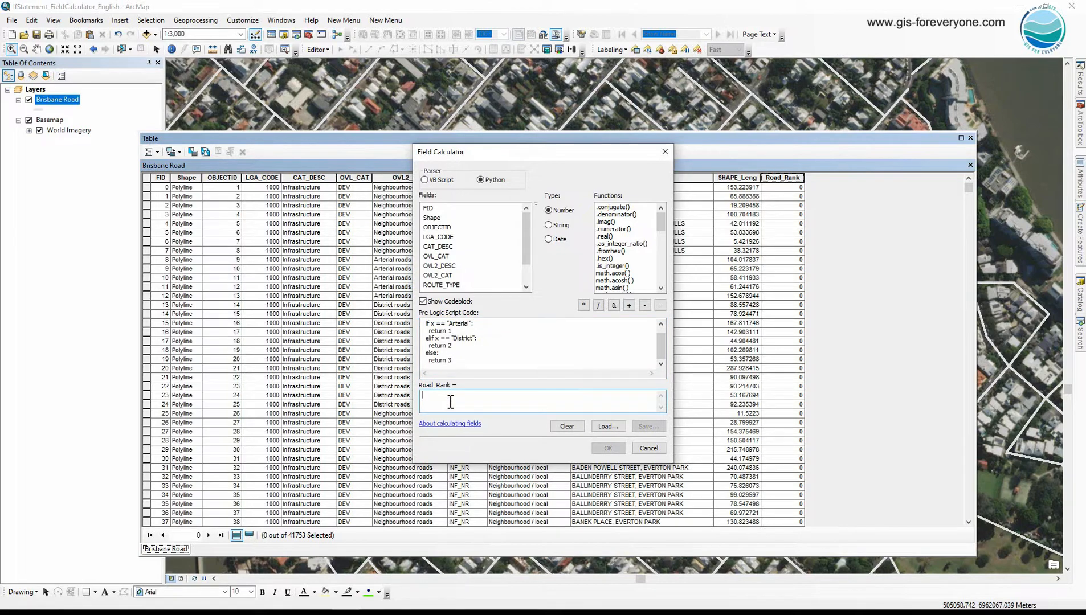
{"action": "type", "text": "road_rank("}
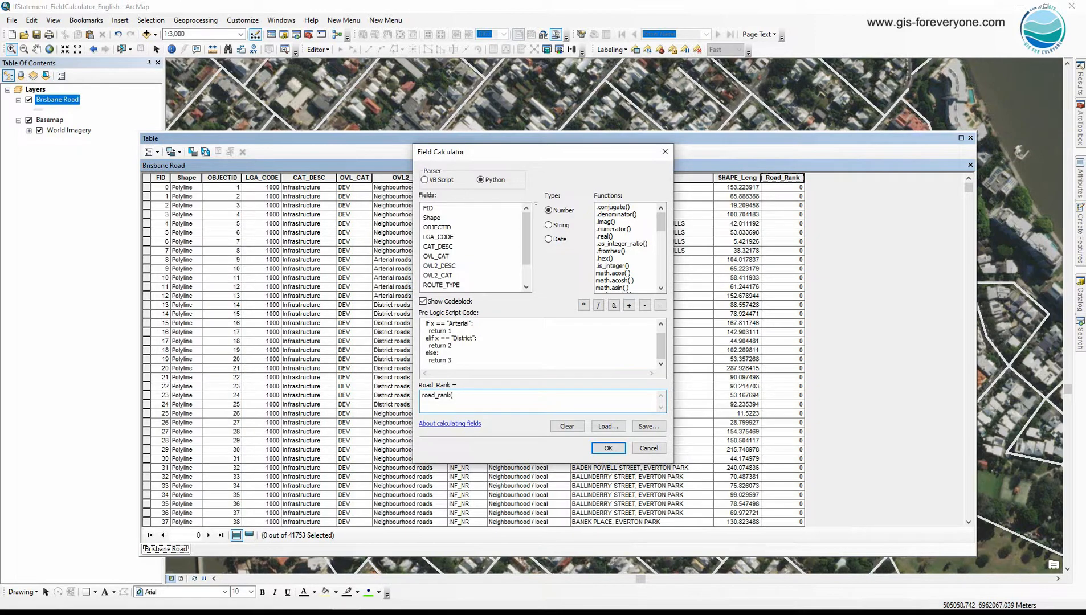
{"action": "scroll", "coordinate": [482, 342], "scroll_direction": "up", "scroll_amount": 1}
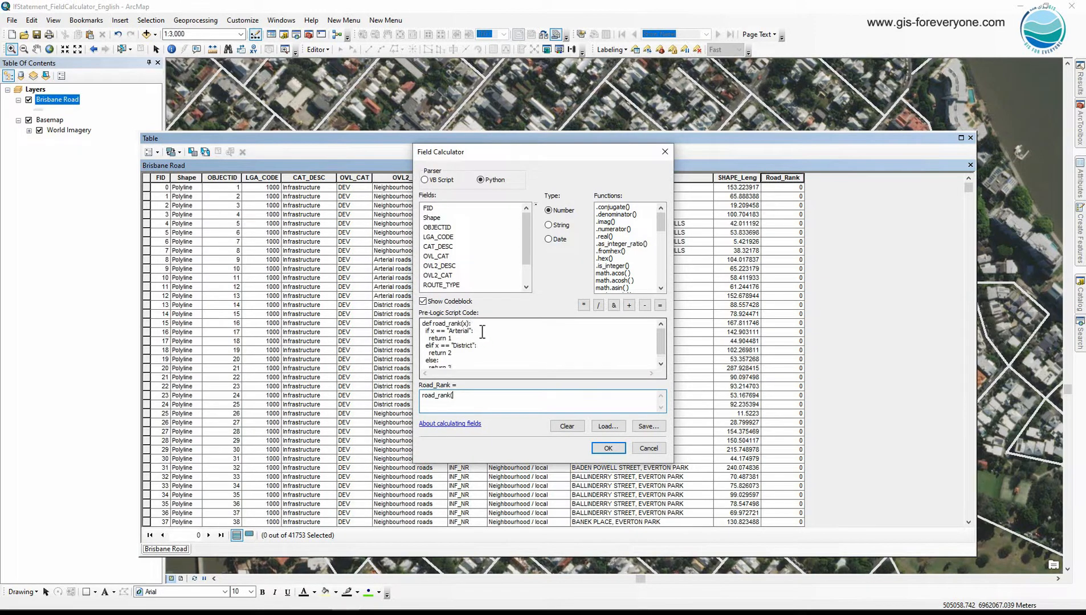
{"action": "double_click", "coordinate": [465, 323]}
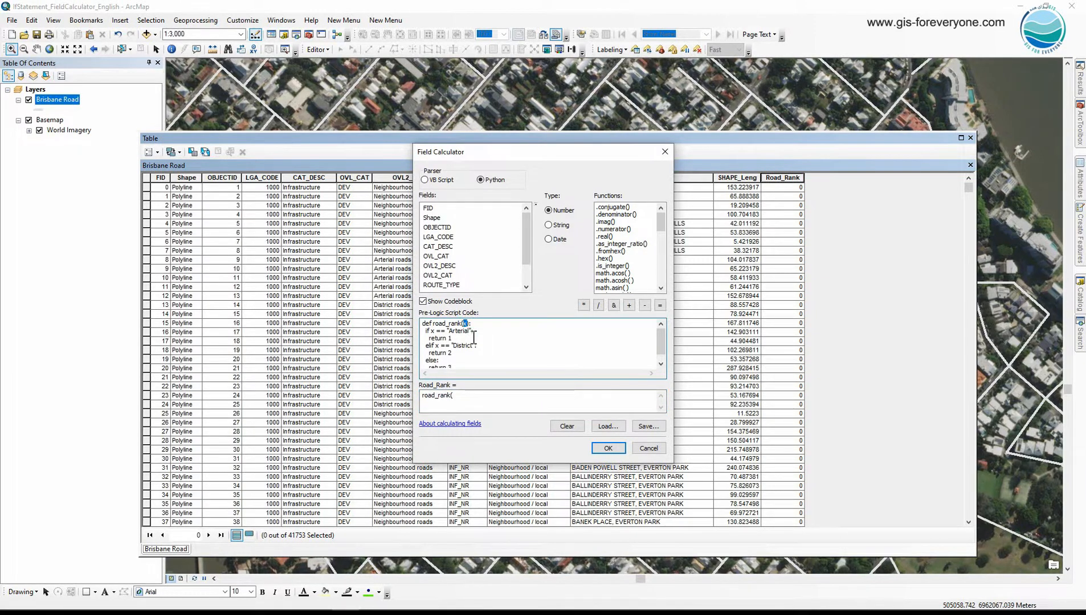
{"action": "double_click", "coordinate": [450, 285]}
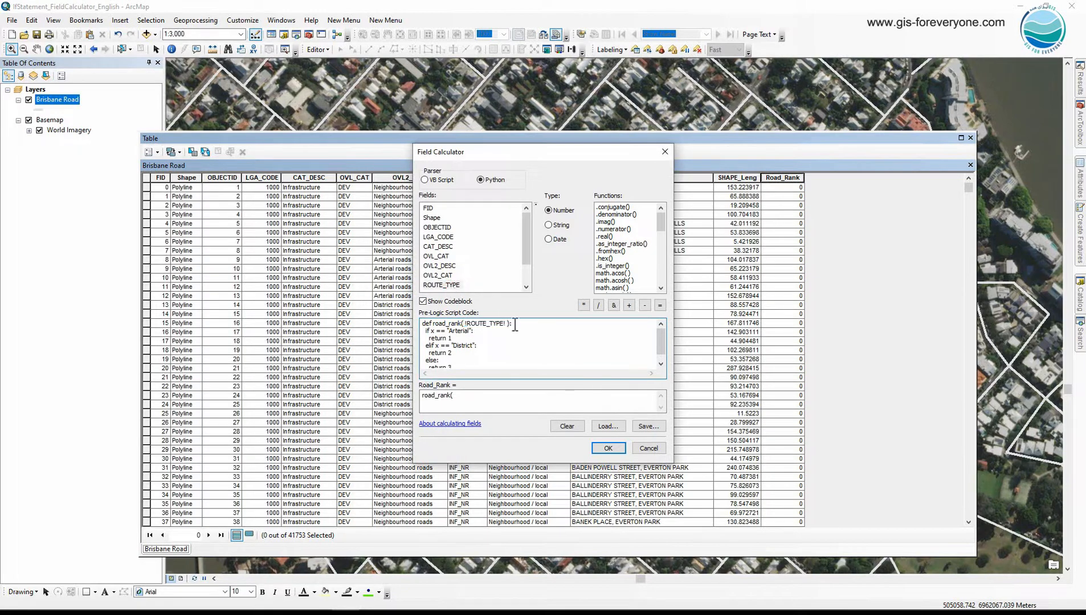
{"action": "key", "text": "ctrl+z"}
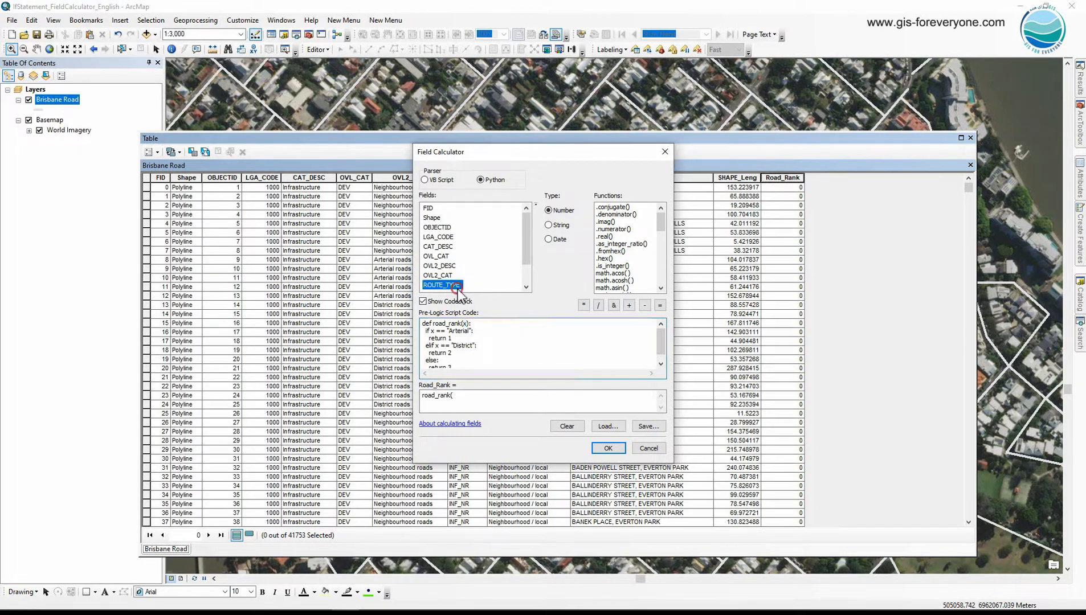
Complete the Road_Rank expression with the ROUTE_TYPE field as argument and a closing parenthesis, and run the calculation.
{"action": "left_click", "coordinate": [459, 399]}
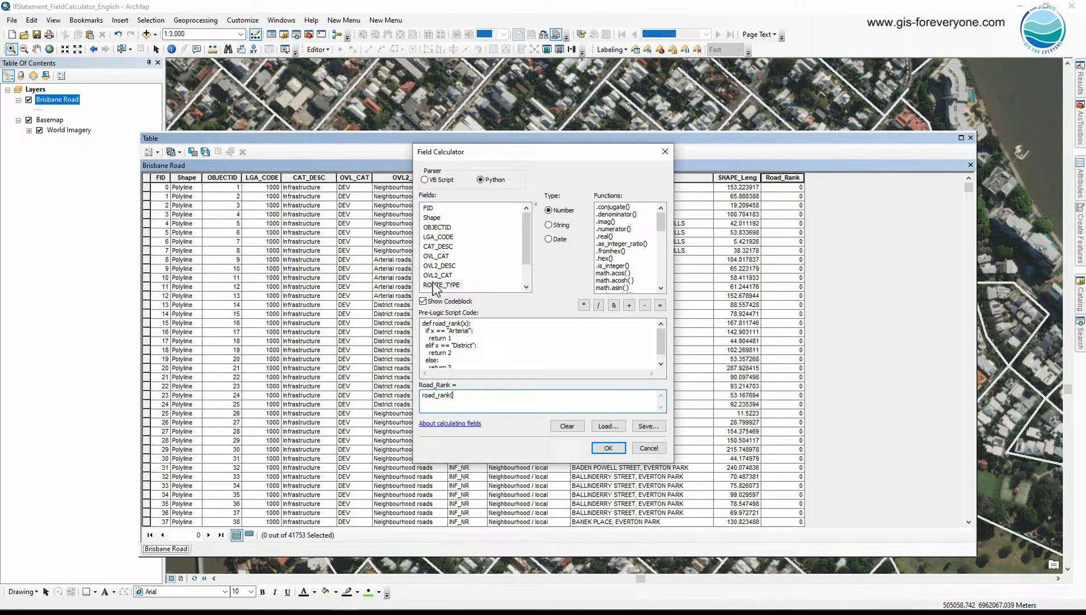
{"action": "double_click", "coordinate": [434, 285]}
{"action": "left_click", "coordinate": [497, 398]}
{"action": "left_click", "coordinate": [454, 395]}
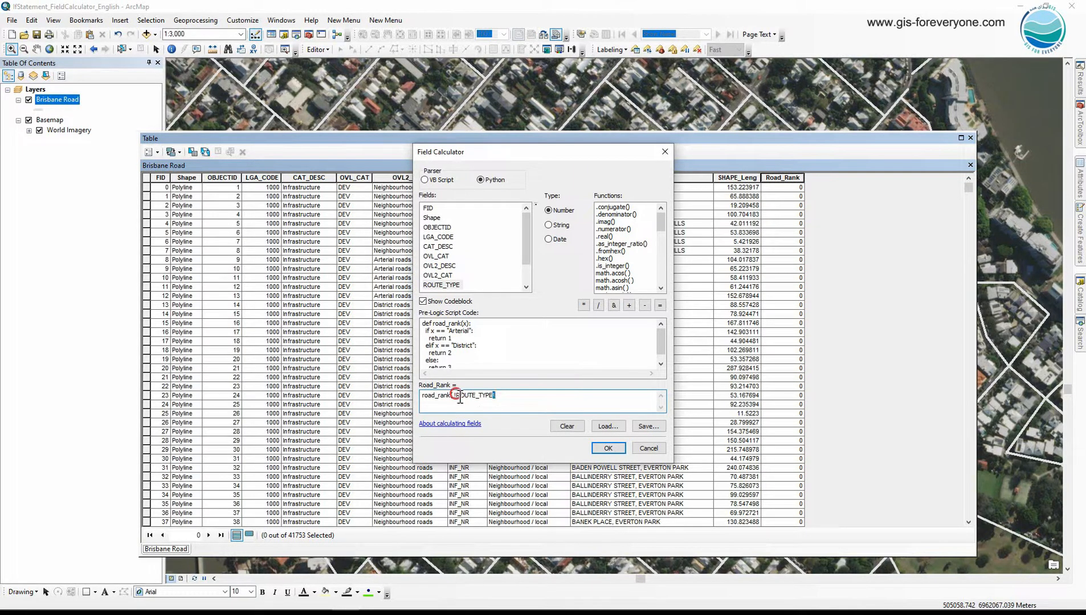
{"action": "left_click", "coordinate": [495, 395]}
{"action": "type", "text": ")"}
{"action": "left_click", "coordinate": [608, 449]}
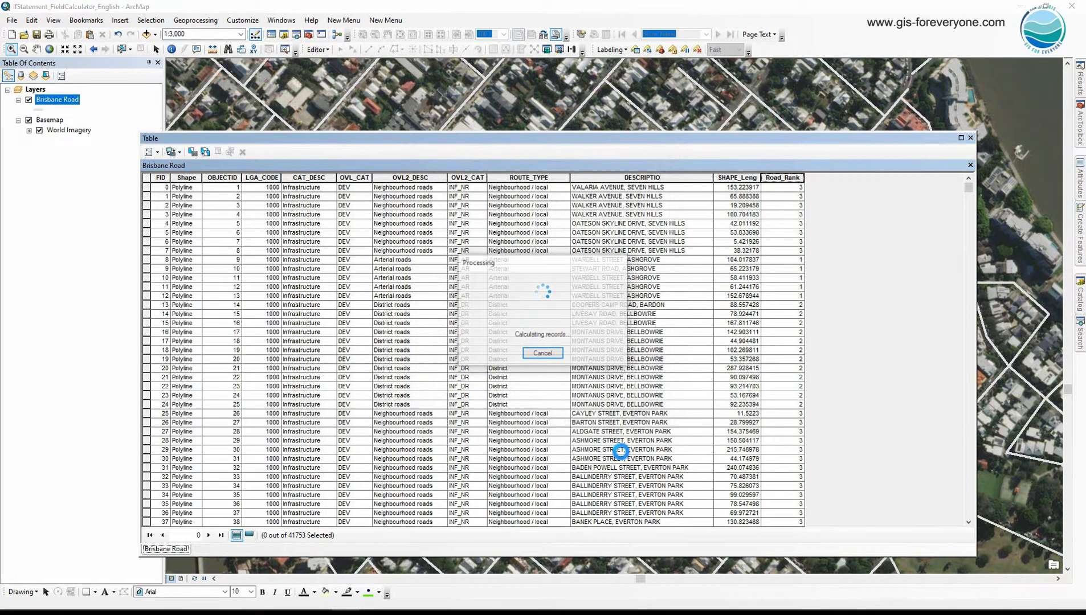
Compare the calculated Road_Rank values with the ROUTE_TYPE field, and compare the OVL2_DESC field with ROUTE_TYPE.
{"action": "left_click", "coordinate": [783, 177]}
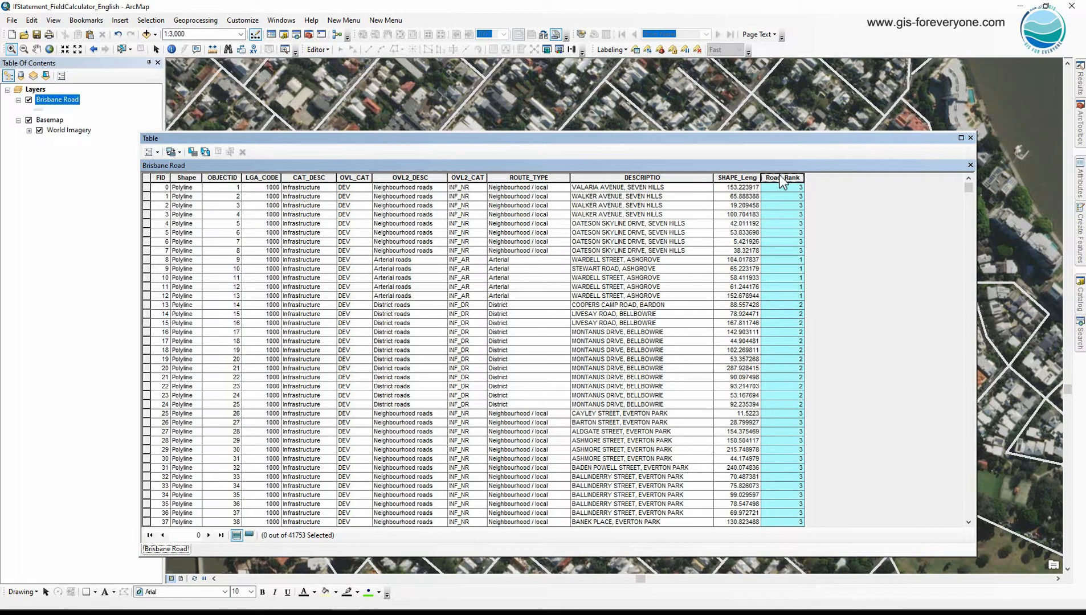
{"action": "left_click", "coordinate": [519, 178]}
{"action": "left_click", "coordinate": [423, 178]}
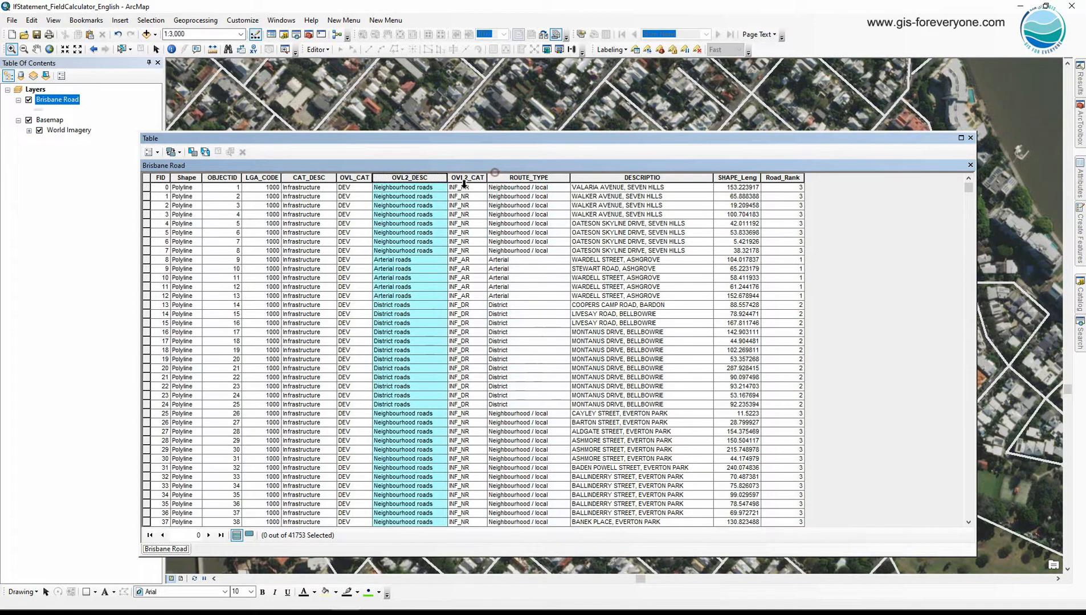
{"action": "left_click_drag", "start_coordinate": [448, 178], "coordinate": [449, 178]}
{"action": "left_click", "coordinate": [512, 178]}
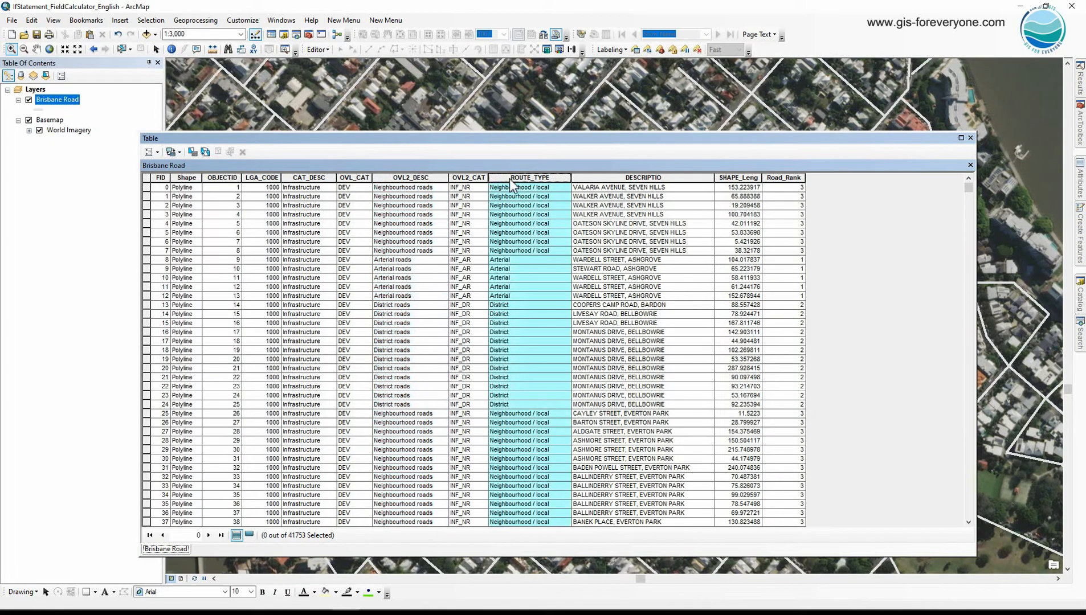
{"action": "left_click", "coordinate": [423, 178]}
{"action": "left_click", "coordinate": [499, 178]}
Add a short integer field named comparison to the Brisbane Road table.
{"action": "left_click", "coordinate": [170, 152]}
{"action": "left_click", "coordinate": [181, 222]}
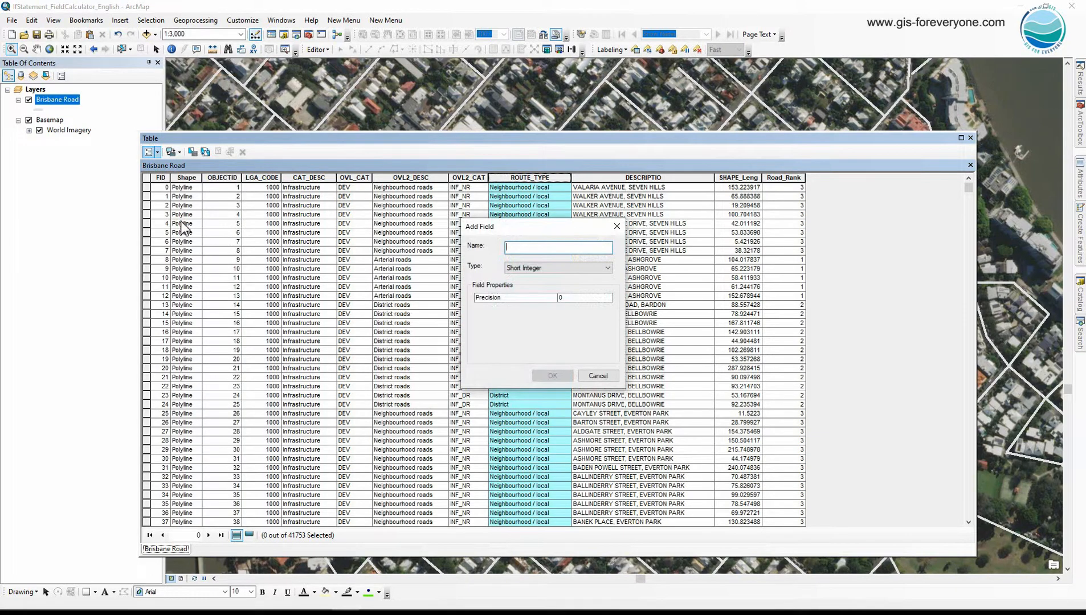
{"action": "type", "text": "comp"}
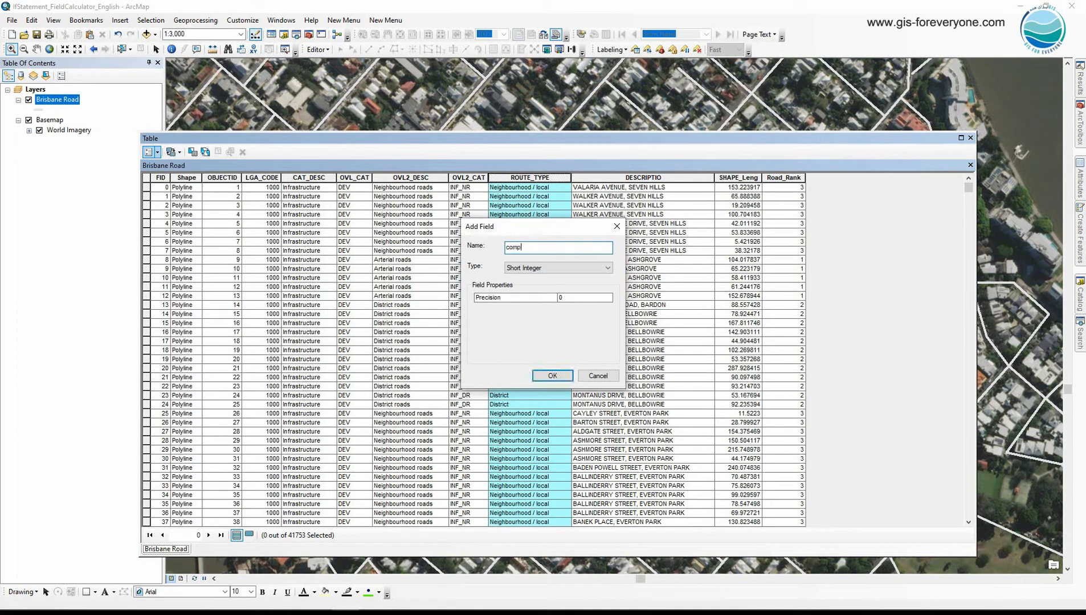
{"action": "type", "text": "arison"}
{"action": "left_click", "coordinate": [519, 265]}
{"action": "left_click", "coordinate": [522, 267]}
{"action": "left_click", "coordinate": [560, 375]}
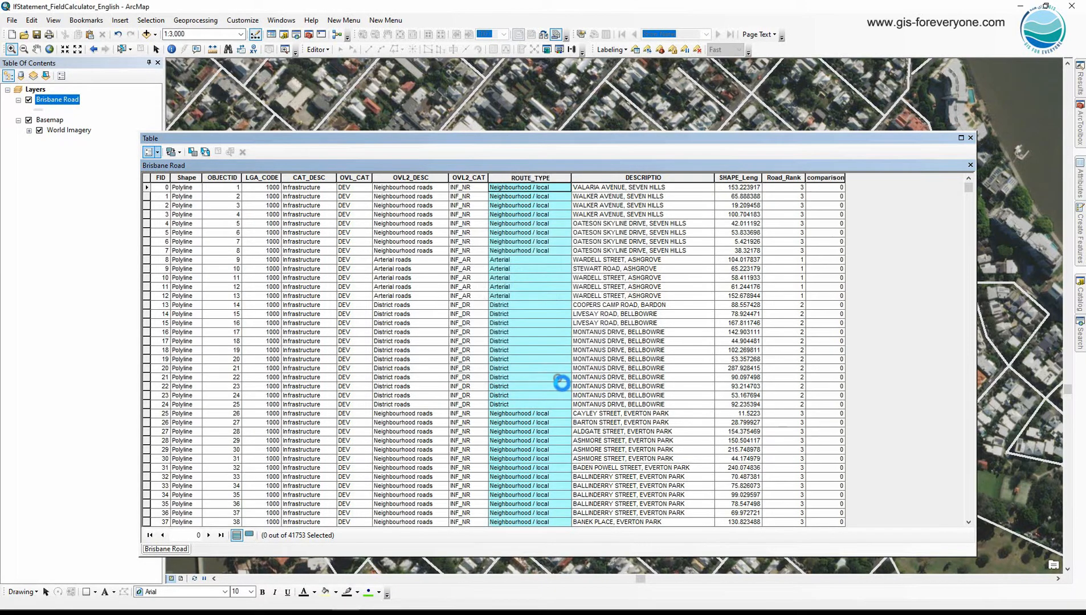
Open the Field Calculator for the comparison field and clear the old script code and expression.
{"action": "right_click", "coordinate": [819, 181]}
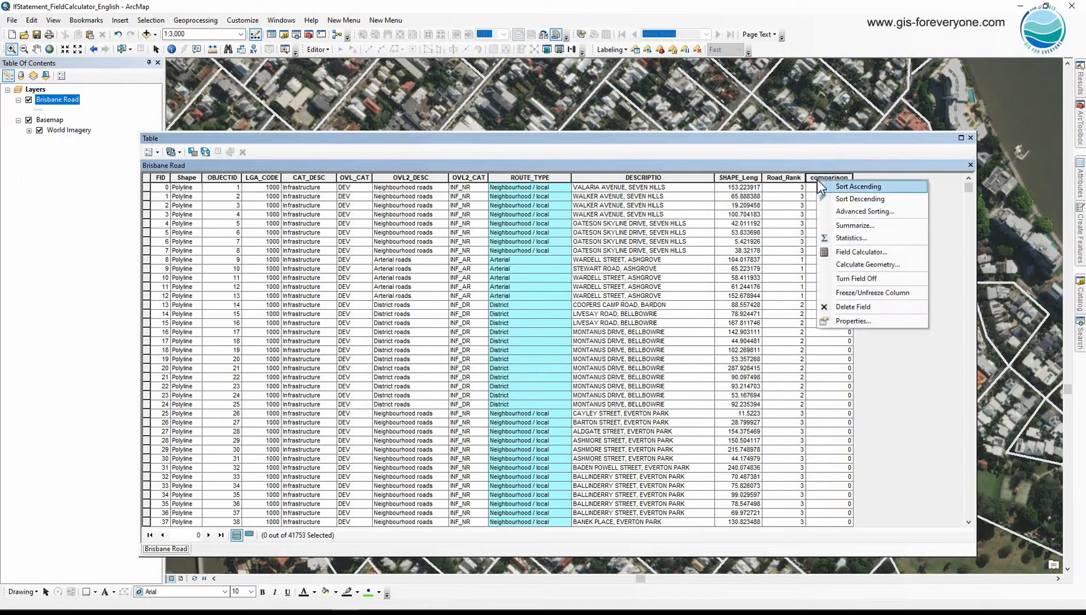
{"action": "left_click", "coordinate": [845, 259]}
{"action": "left_click", "coordinate": [561, 359]}
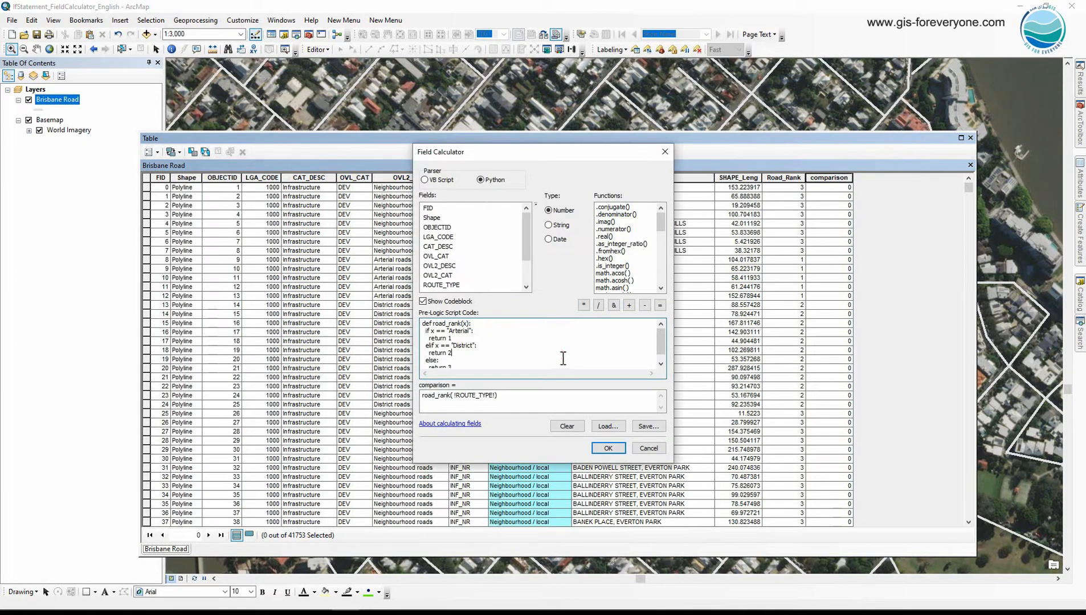
{"action": "key", "text": "ctrl+a"}
{"action": "key", "text": "Delete"}
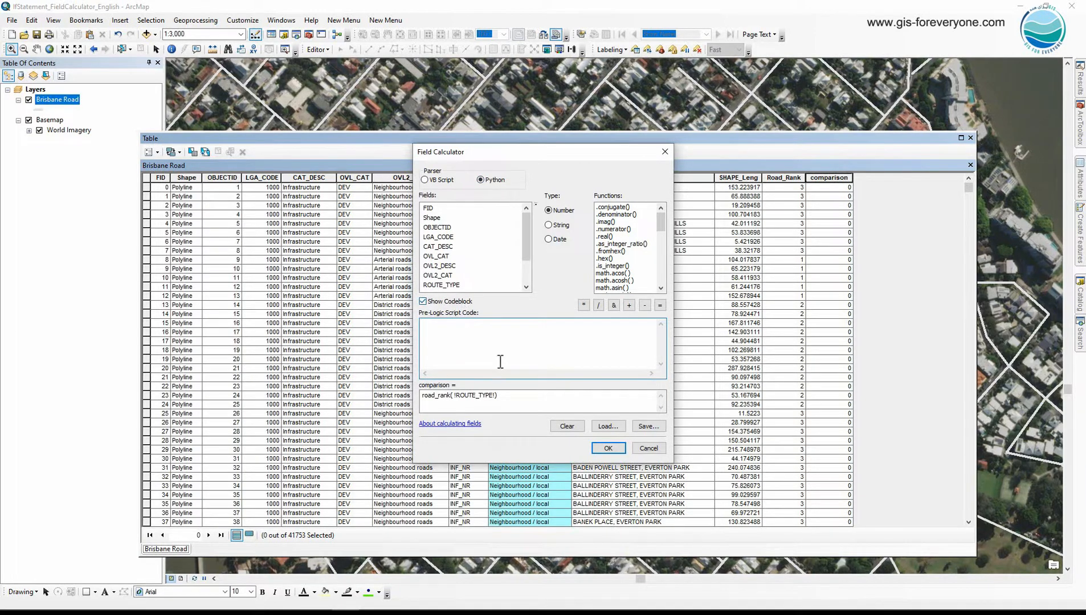
{"action": "left_click_drag", "start_coordinate": [509, 395], "coordinate": [404, 401]}
{"action": "key", "text": "Delete"}
Define a Python function comp(x , y) in the pre-logic script code with an if x == y branch returning 1.
{"action": "left_click", "coordinate": [453, 333]}
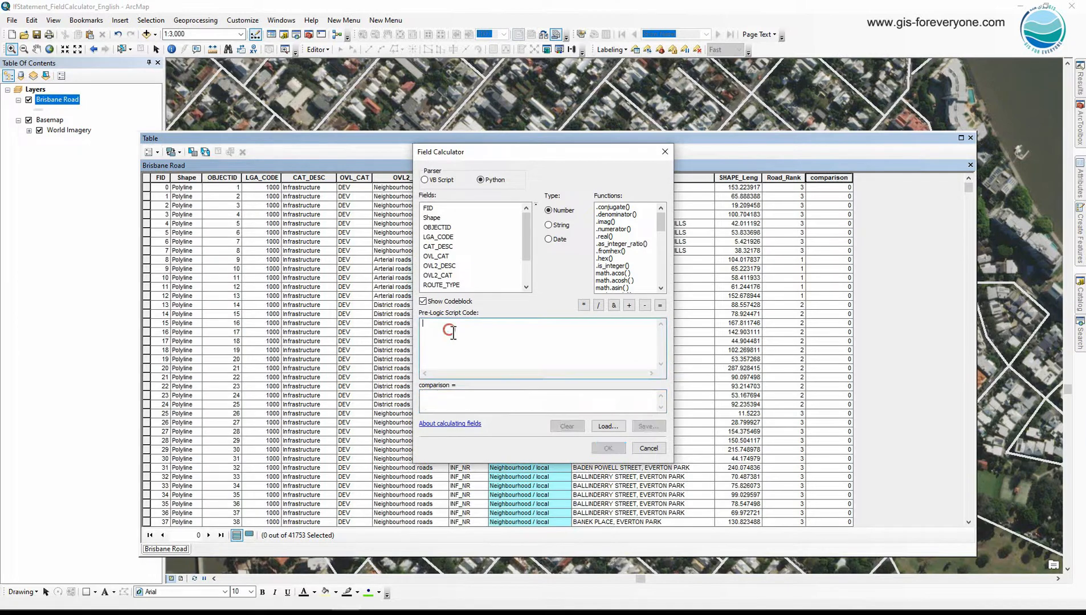
{"action": "type", "text": "def com"}
{"action": "type", "text": ", y):"}
{"action": "key", "text": "Return"}
{"action": "type", "text": "if x =="}
{"action": "type", "text": " y:     "}
{"action": "type", "text": "return "}
{"action": "type", "text": "1 "}
{"action": "type", "text": "  else:   "}
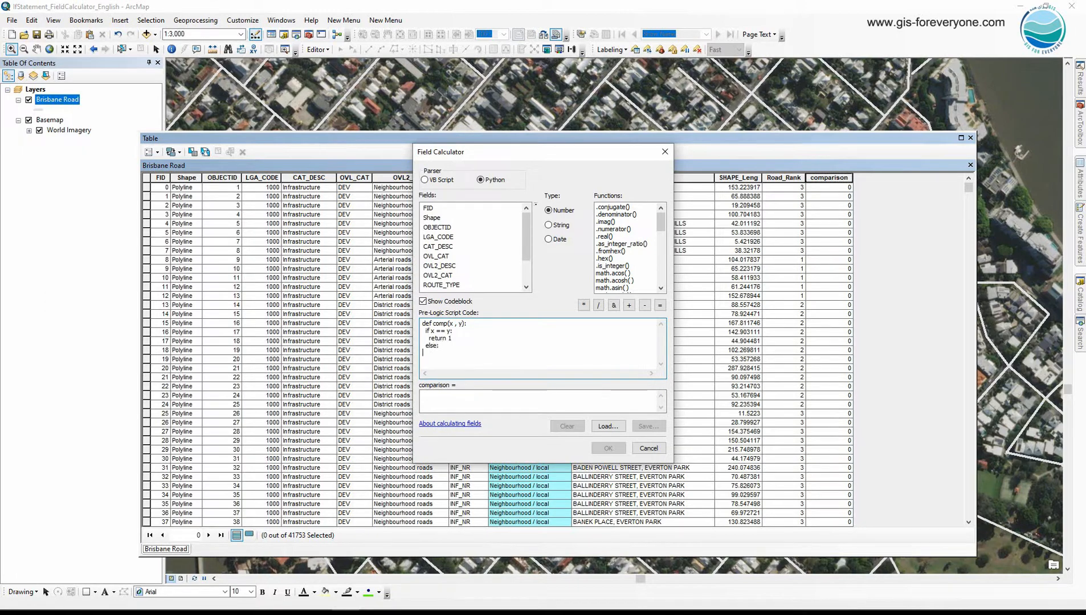
{"action": "type", "text": "  return -1"}
Complete the comp function with an else branch returning -1, and review both return values.
{"action": "double_click", "coordinate": [451, 340]}
{"action": "double_click", "coordinate": [451, 353]}
Set the comparison expression to comp( !OVL2_DESC!, !ROUTE_TYPE!) and run the calculation.
{"action": "left_click", "coordinate": [461, 400]}
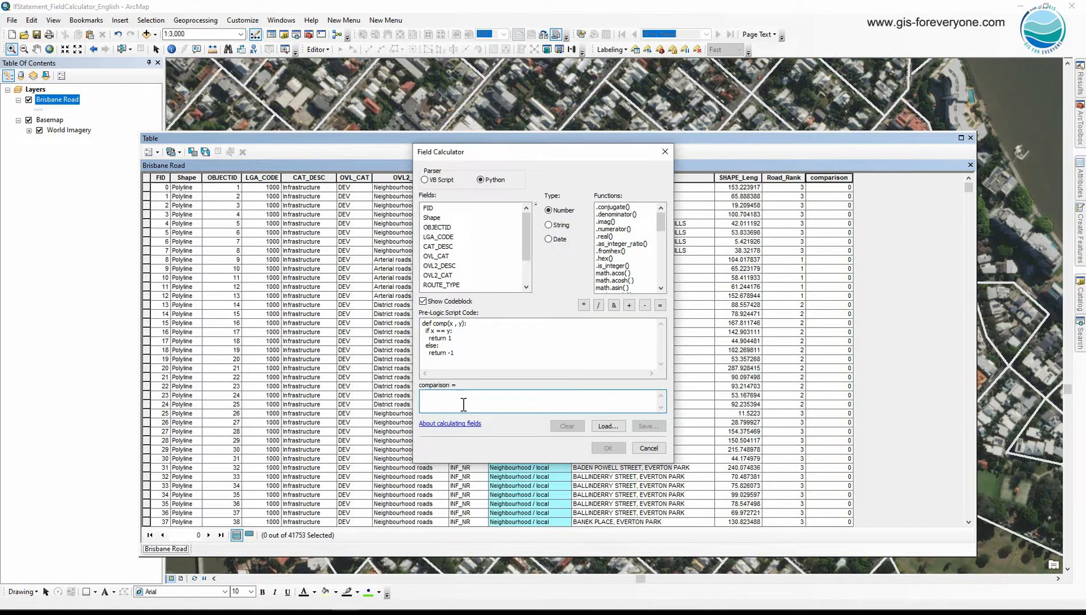
{"action": "type", "text": "comp("}
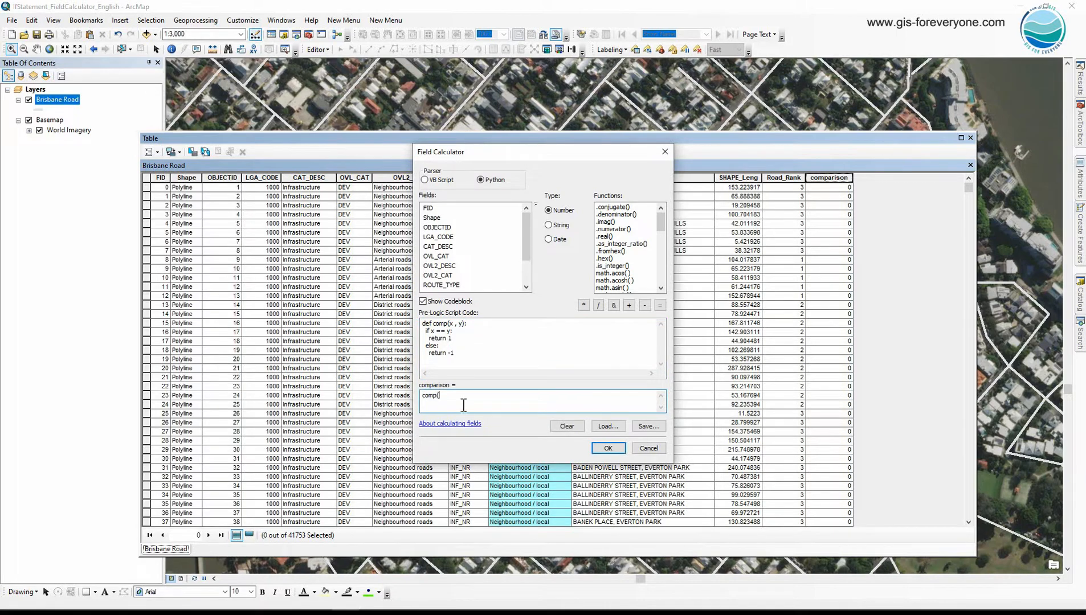
{"action": "double_click", "coordinate": [449, 266]}
{"action": "left_click", "coordinate": [494, 397]}
{"action": "type", "text": ","}
{"action": "double_click", "coordinate": [442, 284]}
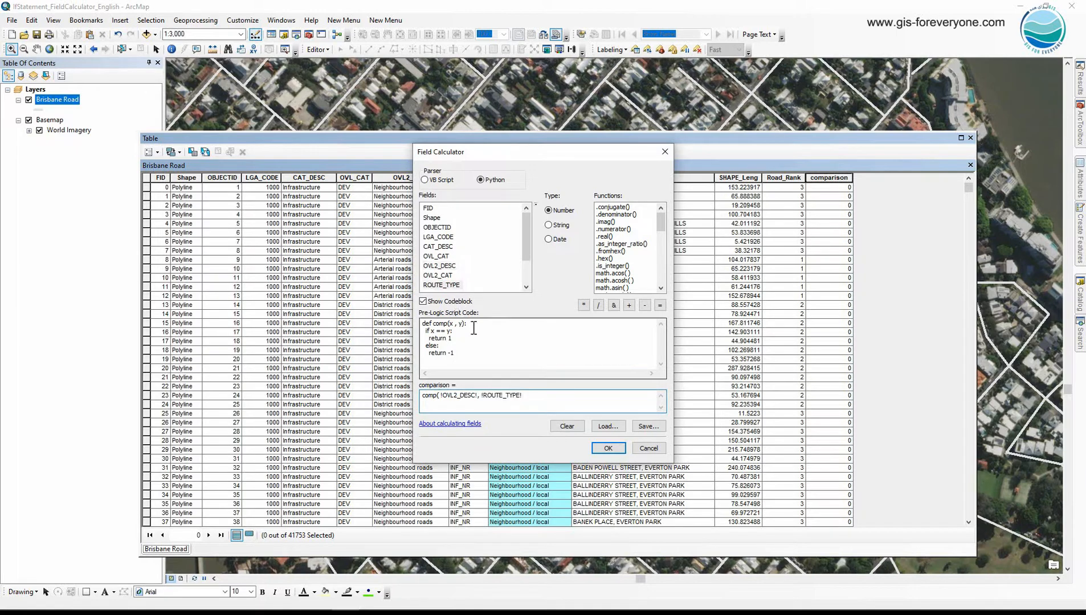
{"action": "type", "text": ")"}
{"action": "left_click", "coordinate": [608, 448]}
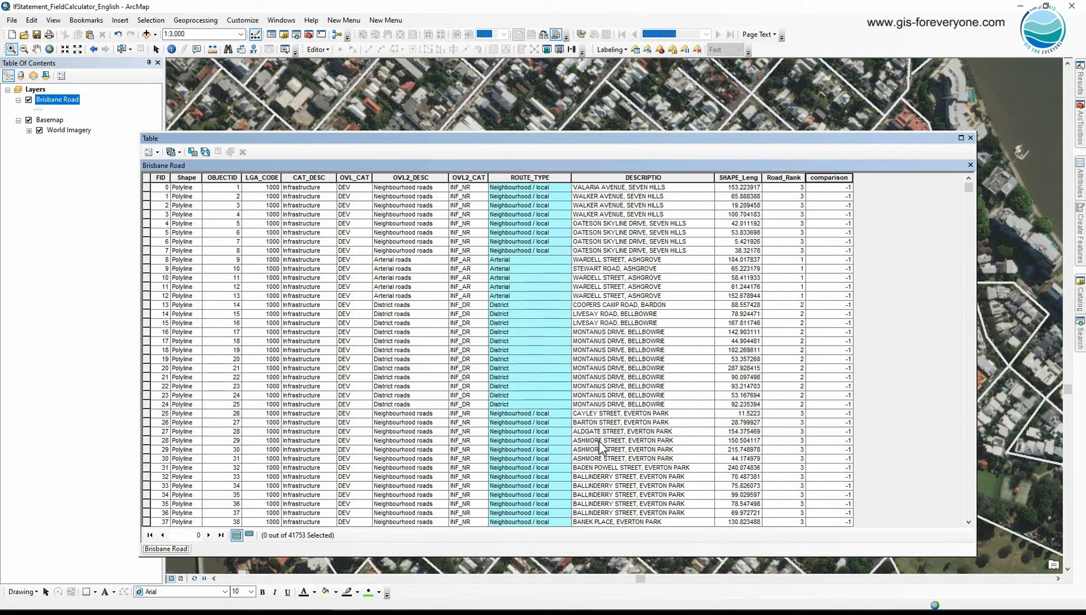
Sort the table by comparison in descending order and select all rows with the value 1.
{"action": "left_click", "coordinate": [821, 178]}
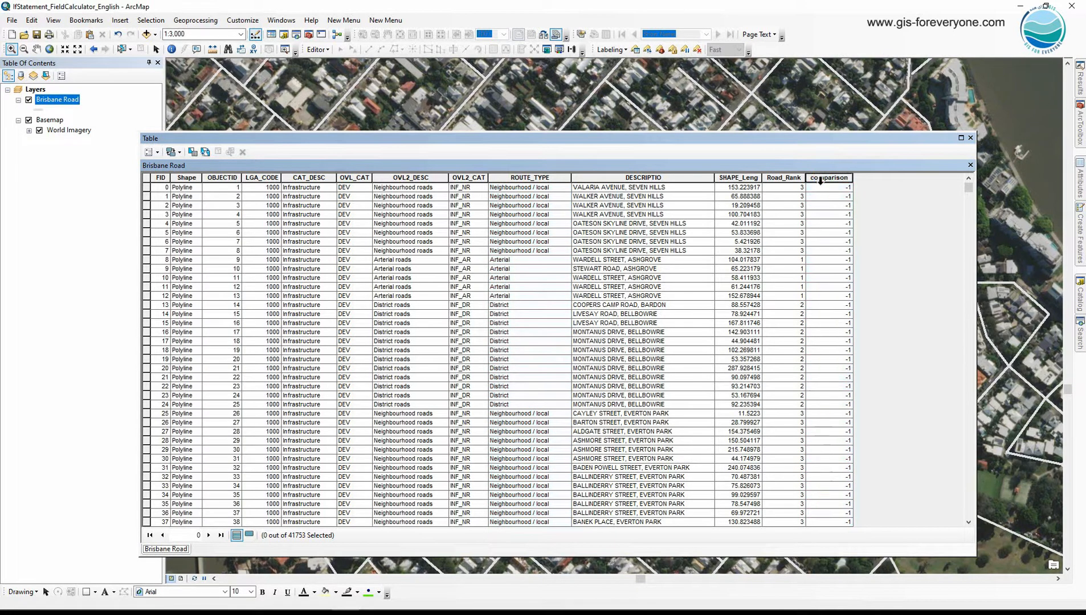
{"action": "double_click", "coordinate": [821, 179]}
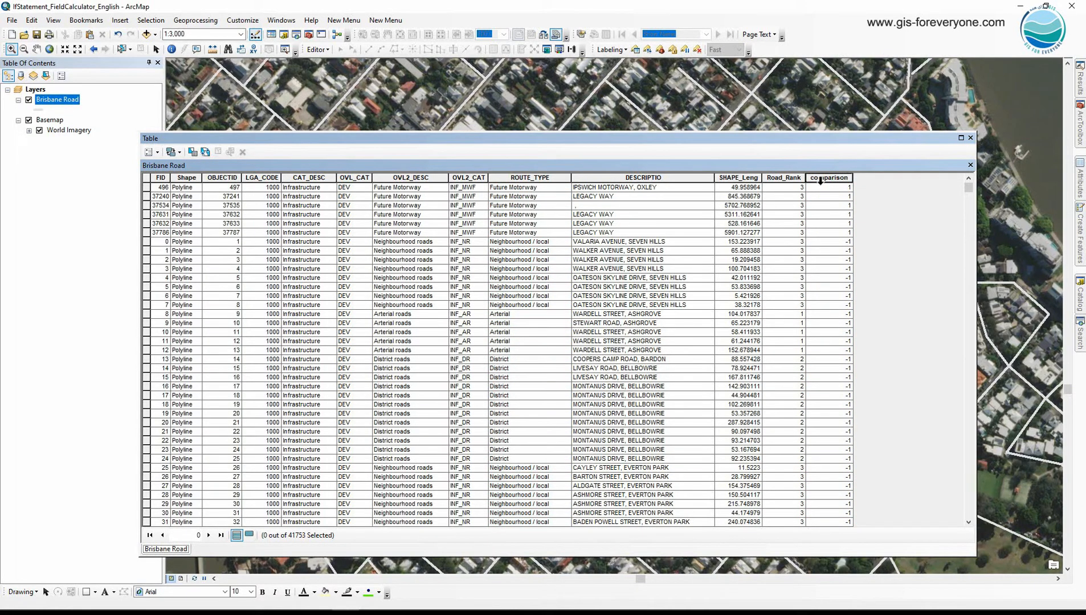
{"action": "left_click_drag", "start_coordinate": [146, 188], "coordinate": [150, 235]}
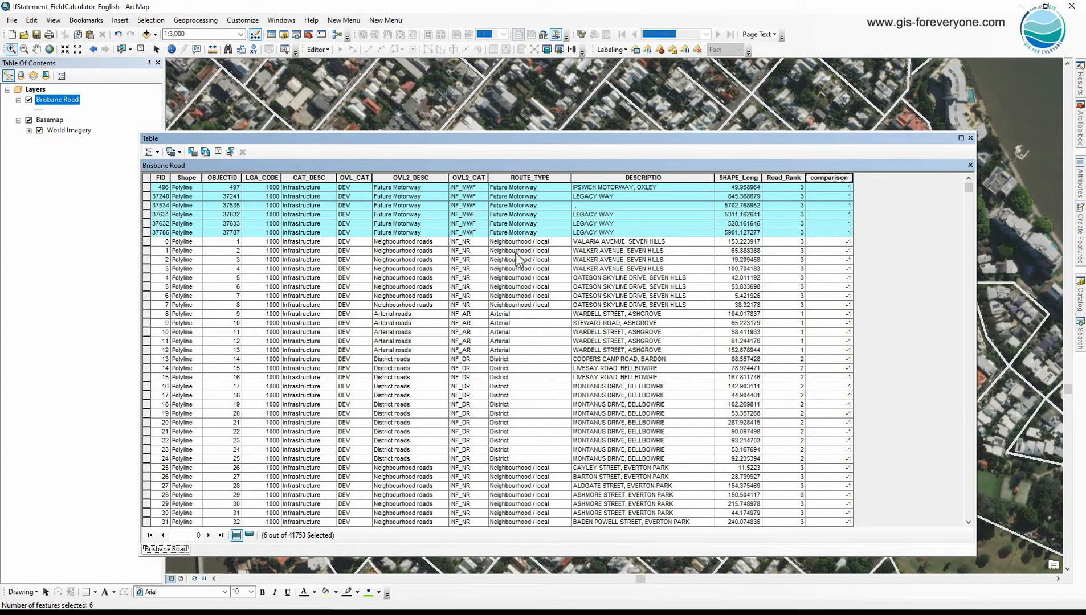
Check the comparison values of the unselected rows against their OVL2_DESC and ROUTE_TYPE entries.
{"action": "left_click", "coordinate": [848, 177]}
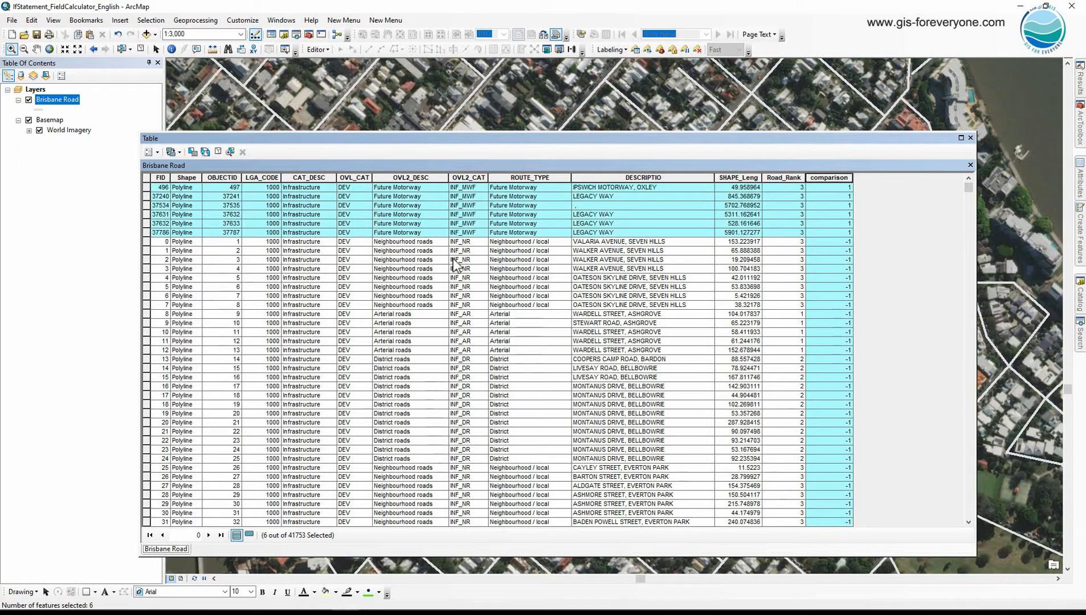
{"action": "left_click", "coordinate": [415, 261]}
{"action": "left_click", "coordinate": [519, 267]}
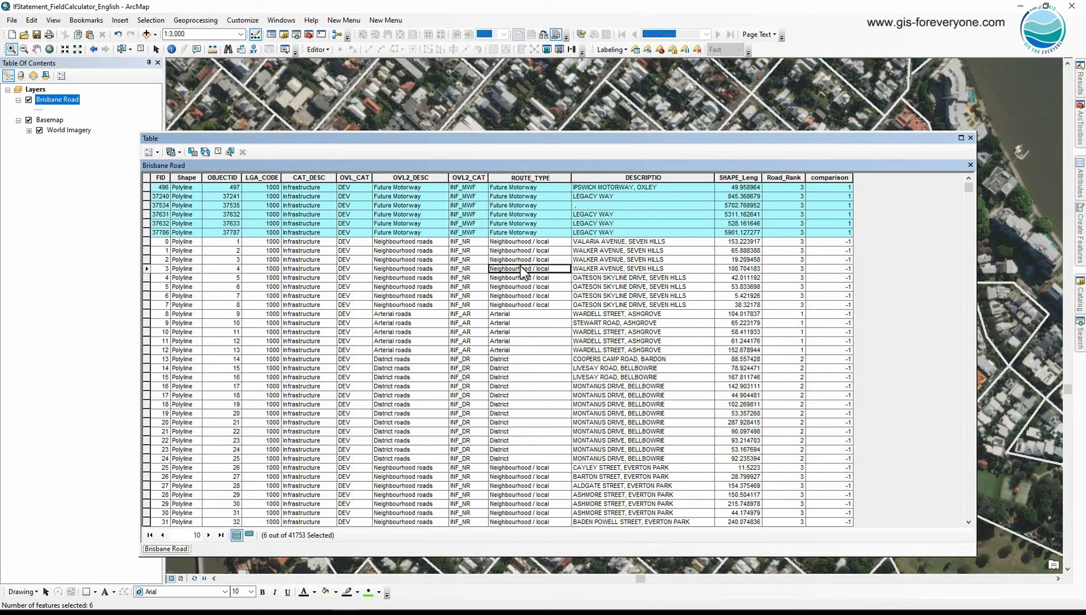